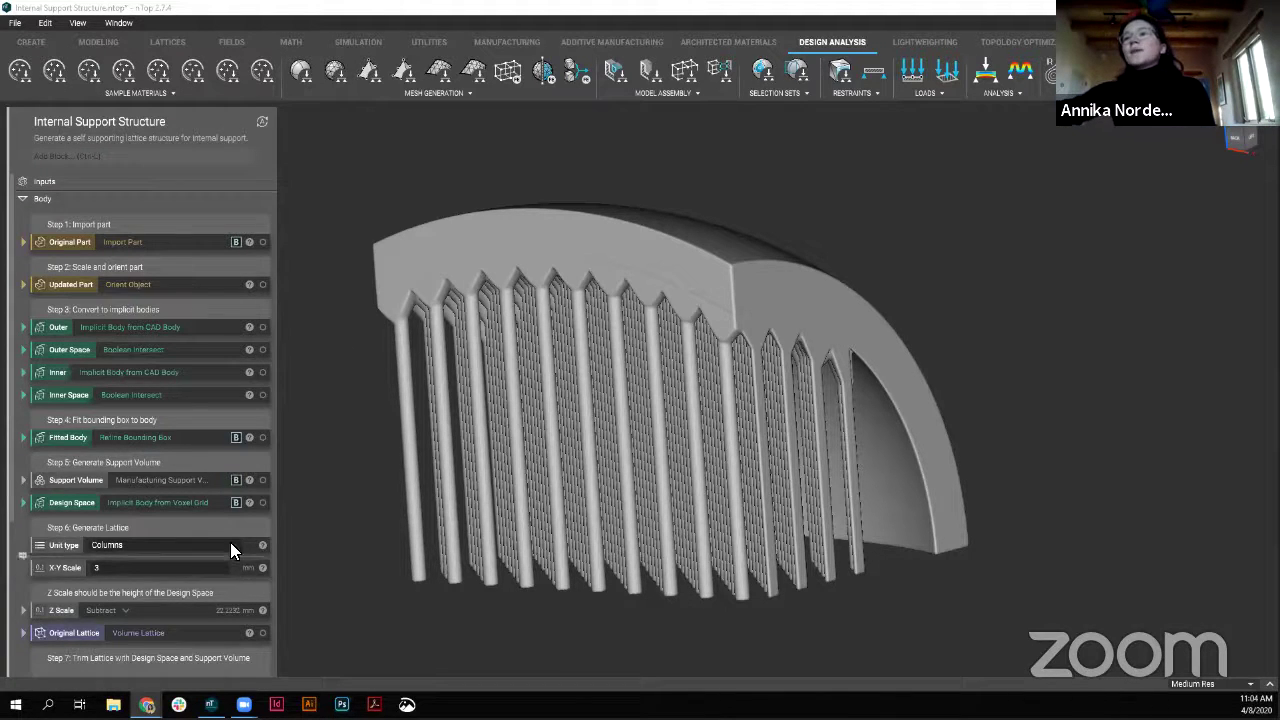
- Hide the Supported Part body and display only the Outer Space body from Step 3
scroll(230, 540, "down", 5)
left_click(263, 642)
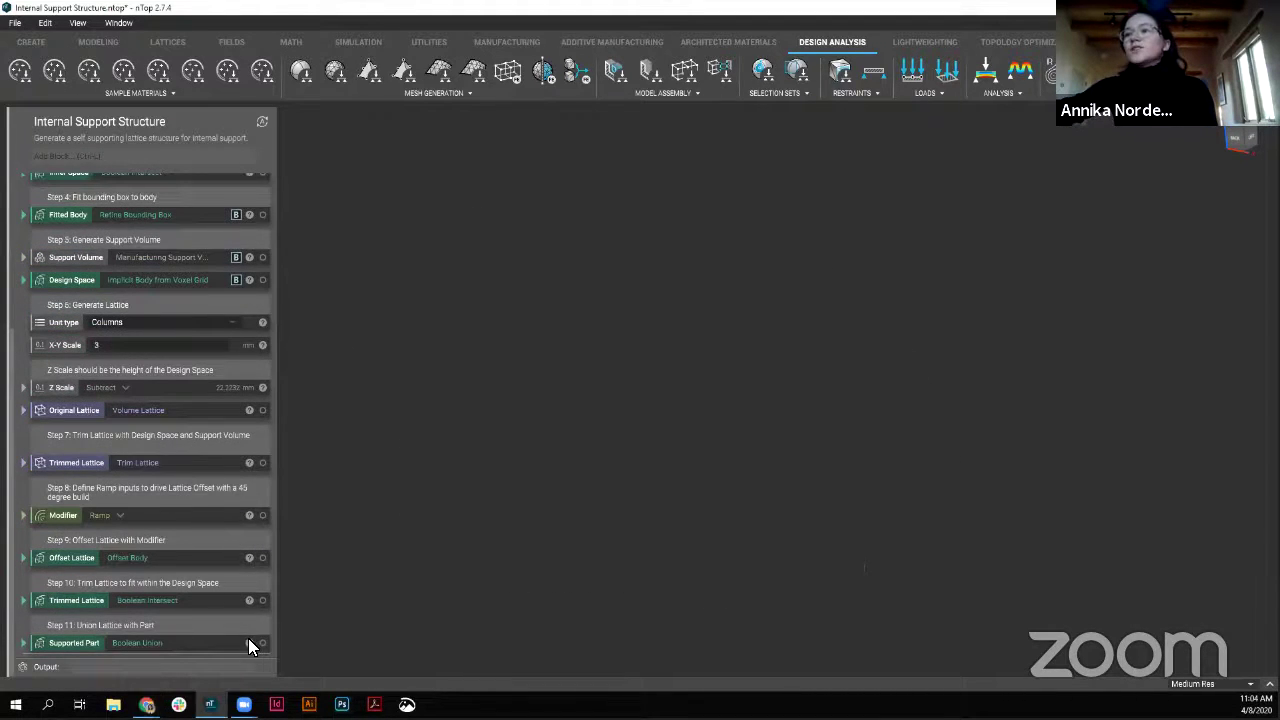
scroll(220, 600, "up", 5)
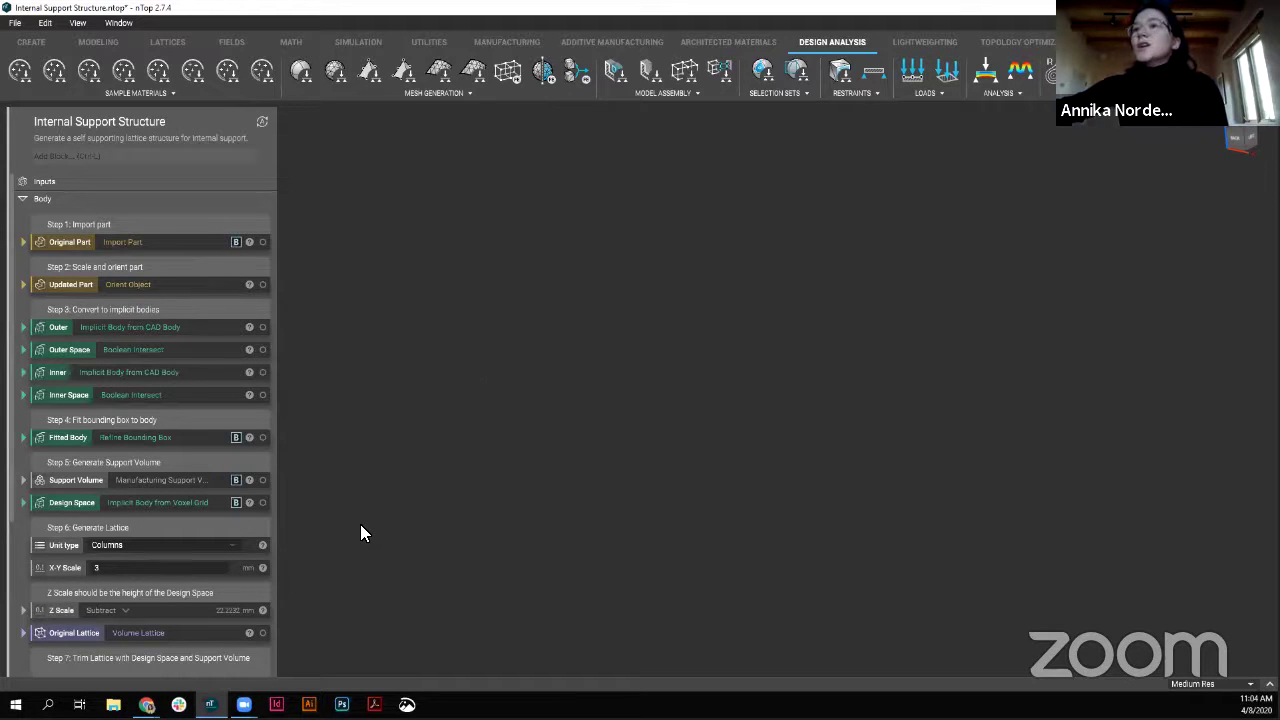
left_click(262, 350)
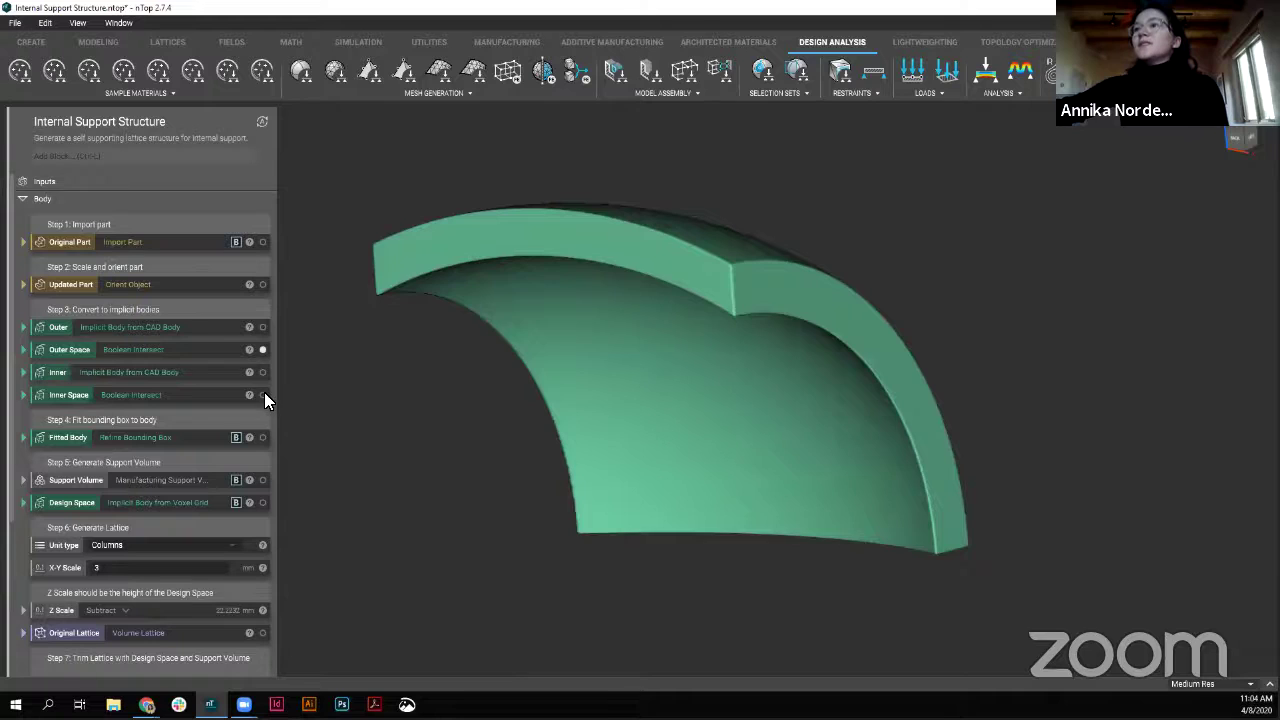
- Compare the Inner Space body with the Outer Space body by toggling its visibility, leaving only Outer Space displayed
left_click(262, 395)
right_click_drag(780, 420, 716, 450)
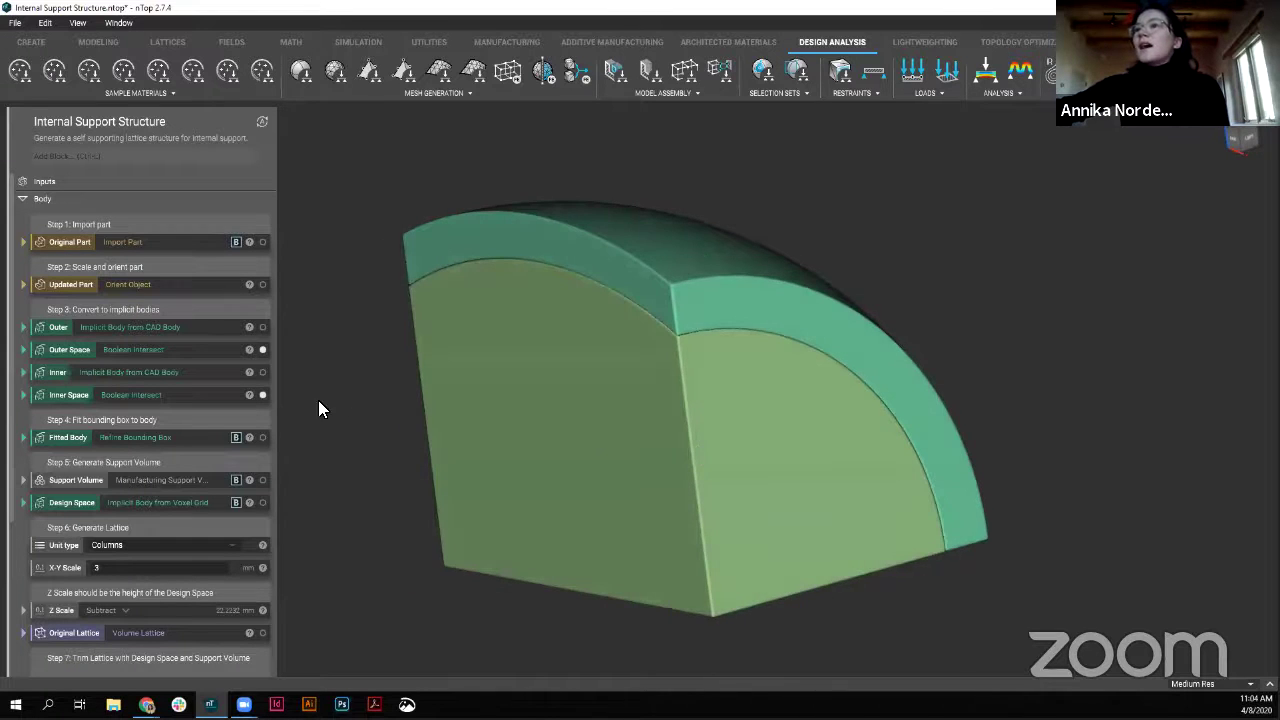
left_click(262, 395)
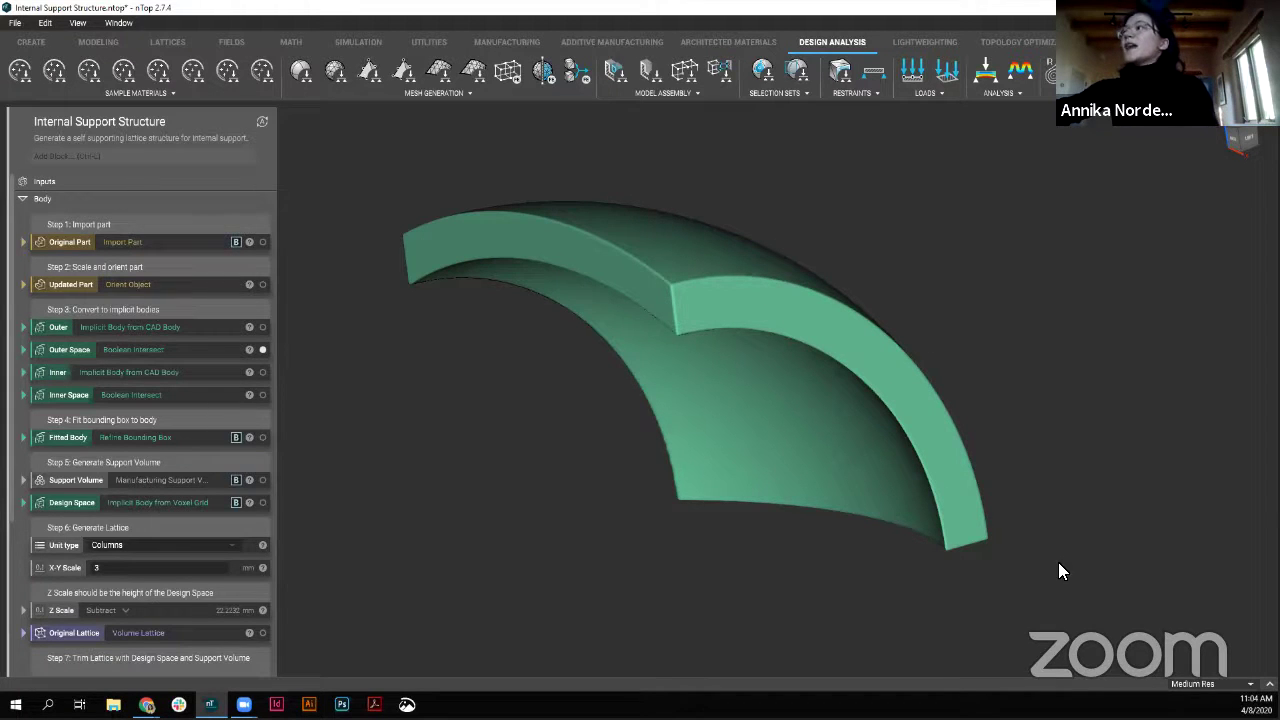
right_click_drag(669, 262, 723, 282)
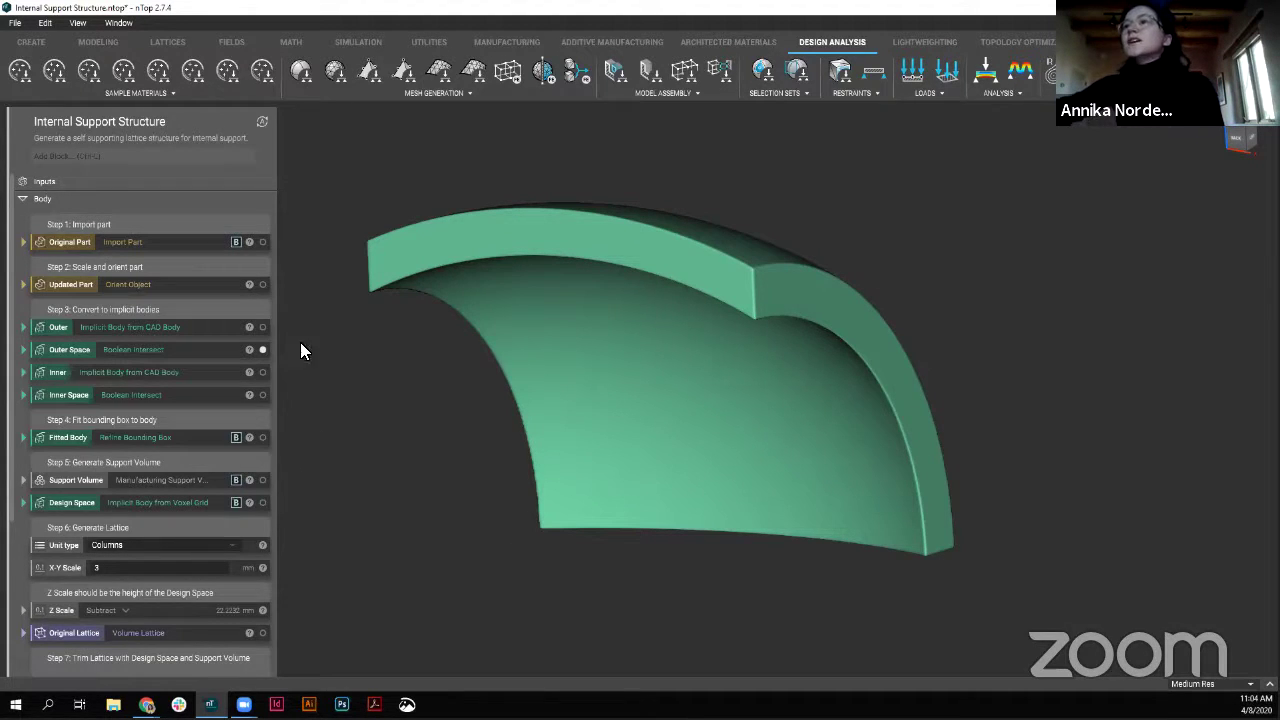
left_click(262, 394)
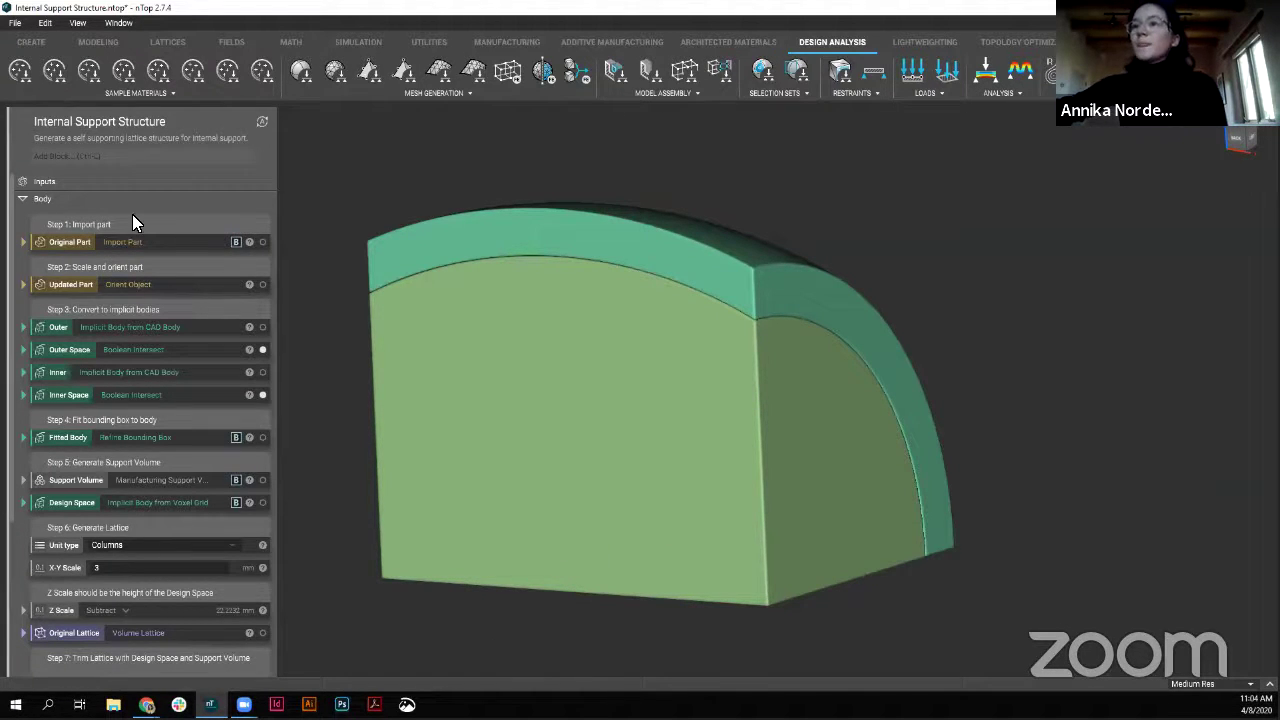
left_click(263, 394)
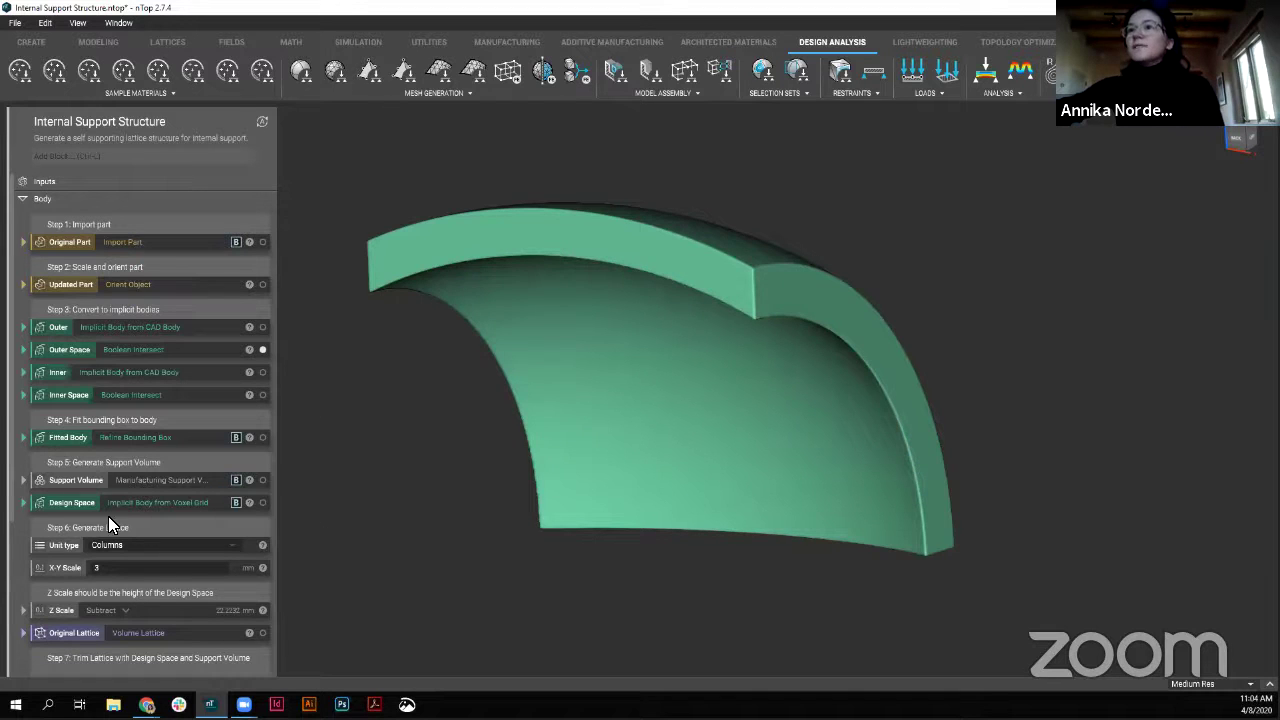
- Expand the Support Volume block's settings, display its volume and build plane with the Outer Space body, and inspect them from several angles
left_click(23, 480)
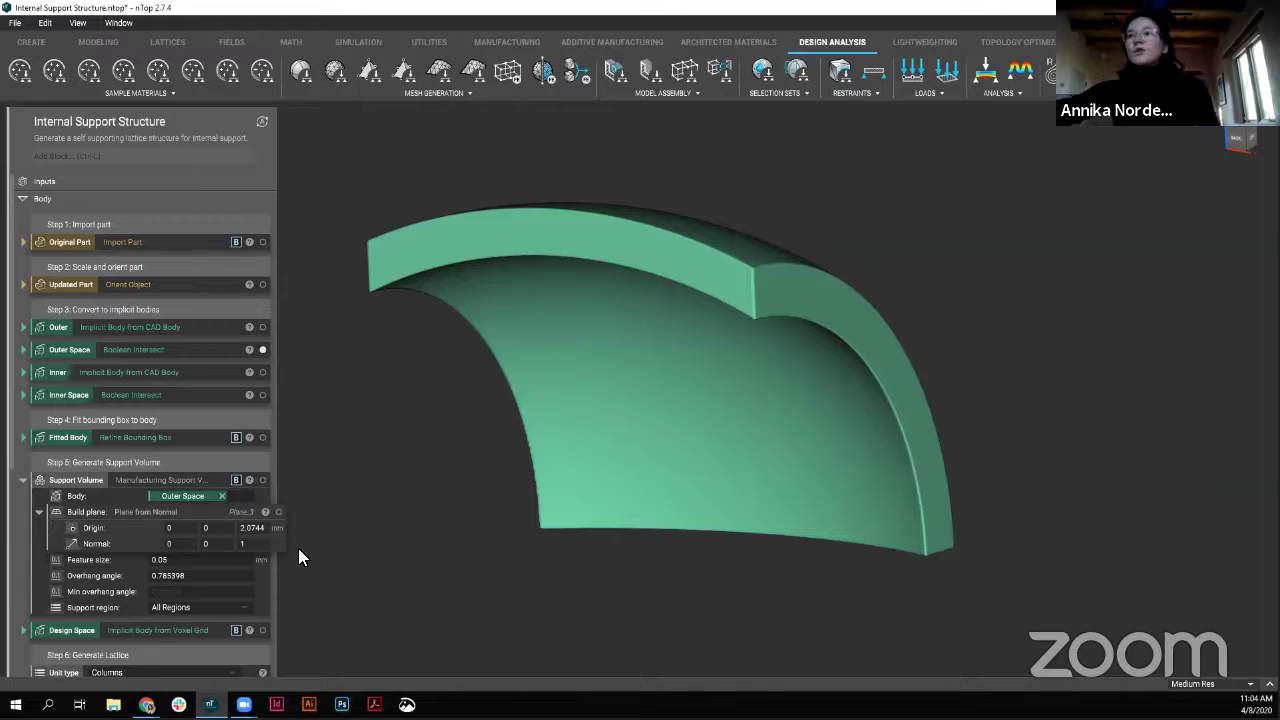
scroll(260, 457, "down", 2)
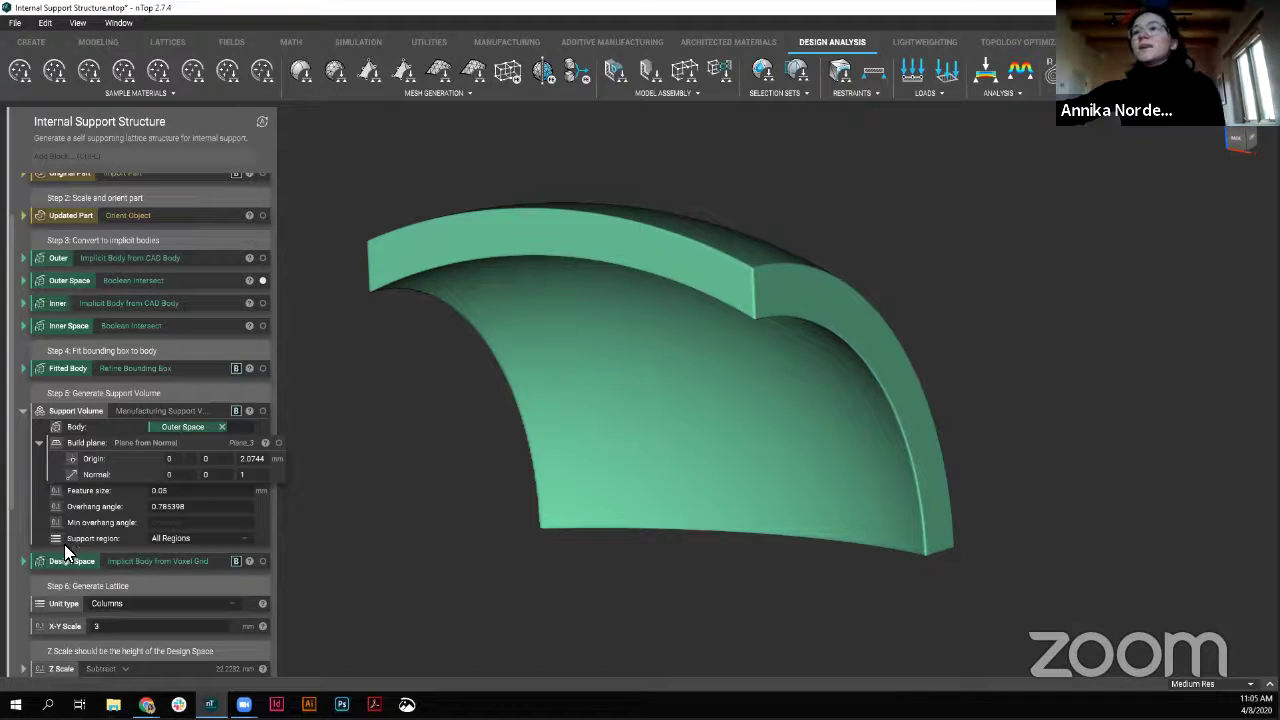
left_click(263, 411)
right_click_drag(680, 556, 645, 455)
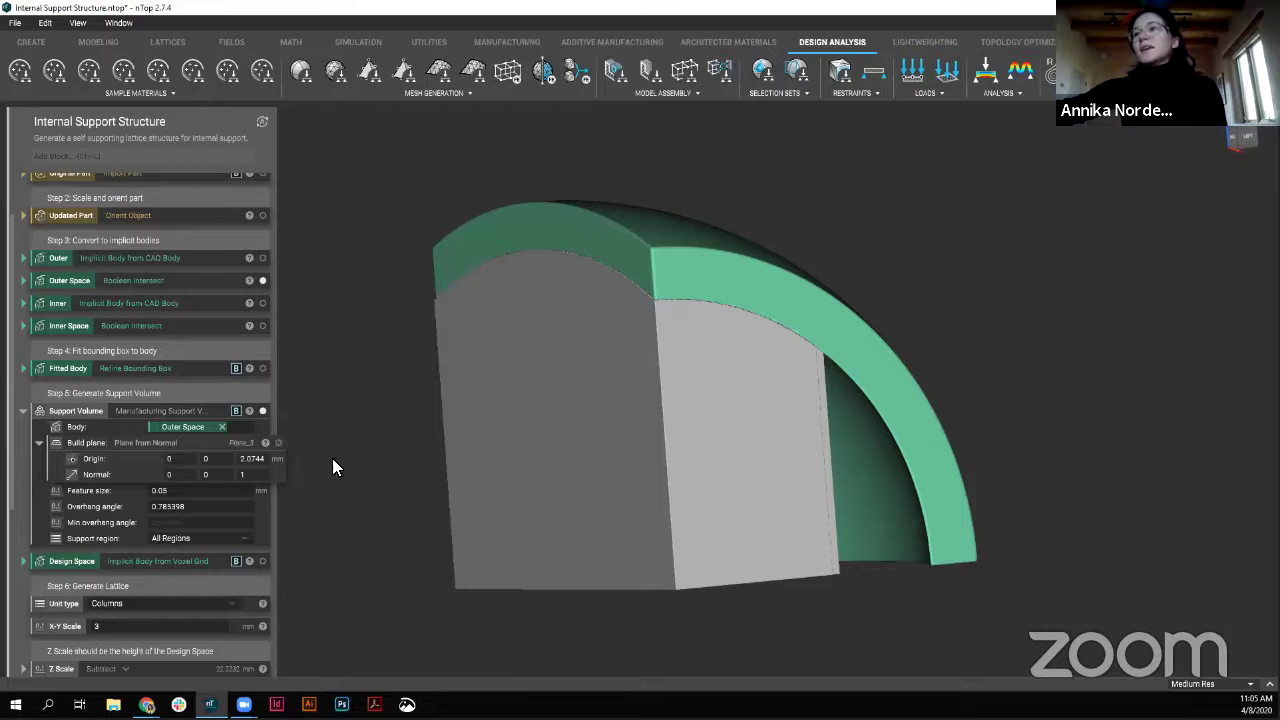
right_click_drag(580, 453, 698, 517)
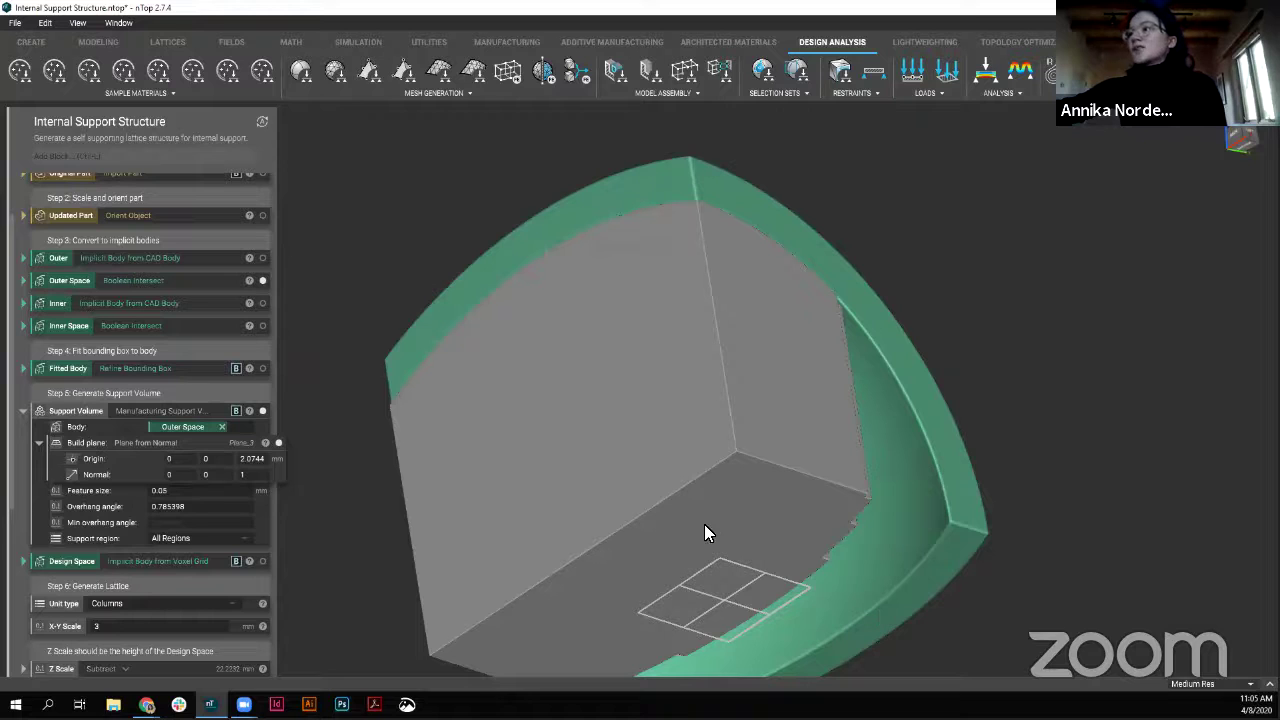
right_click_drag(780, 346, 597, 389)
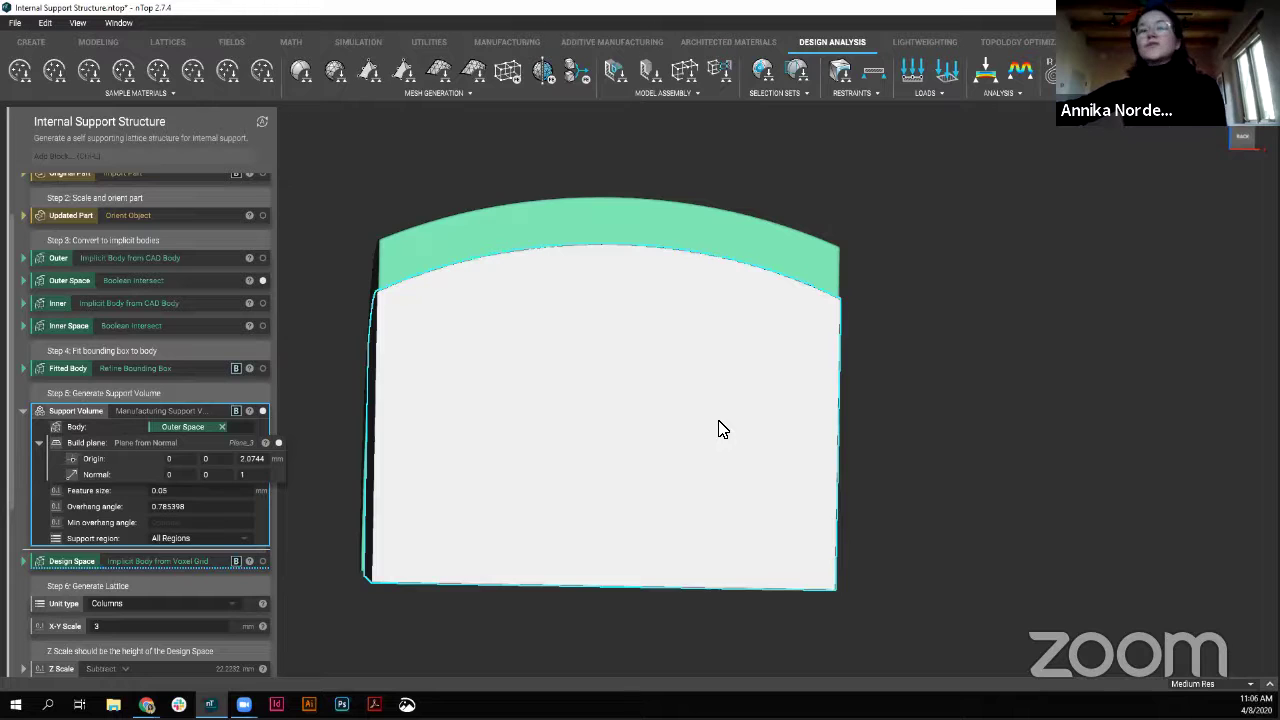
right_click_drag(760, 420, 929, 327)
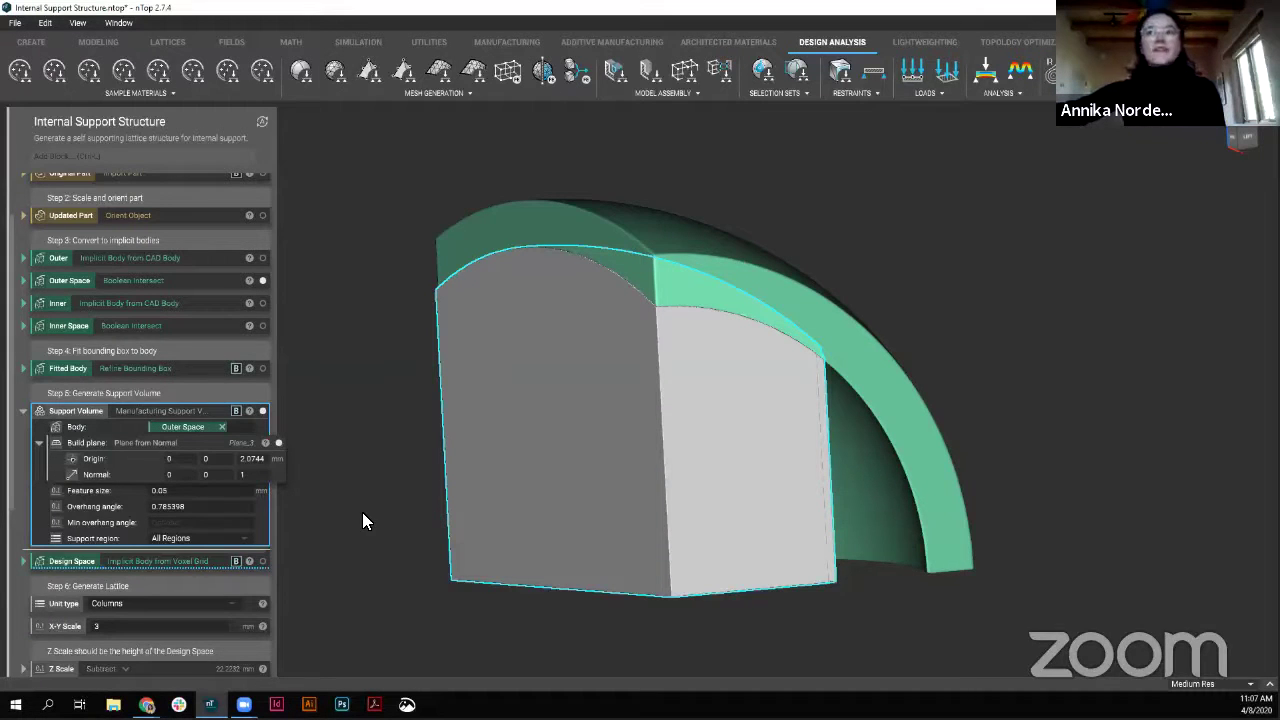
- Review the support region options of the Support Volume block without changing the selection, and collapse the block
left_click(216, 540)
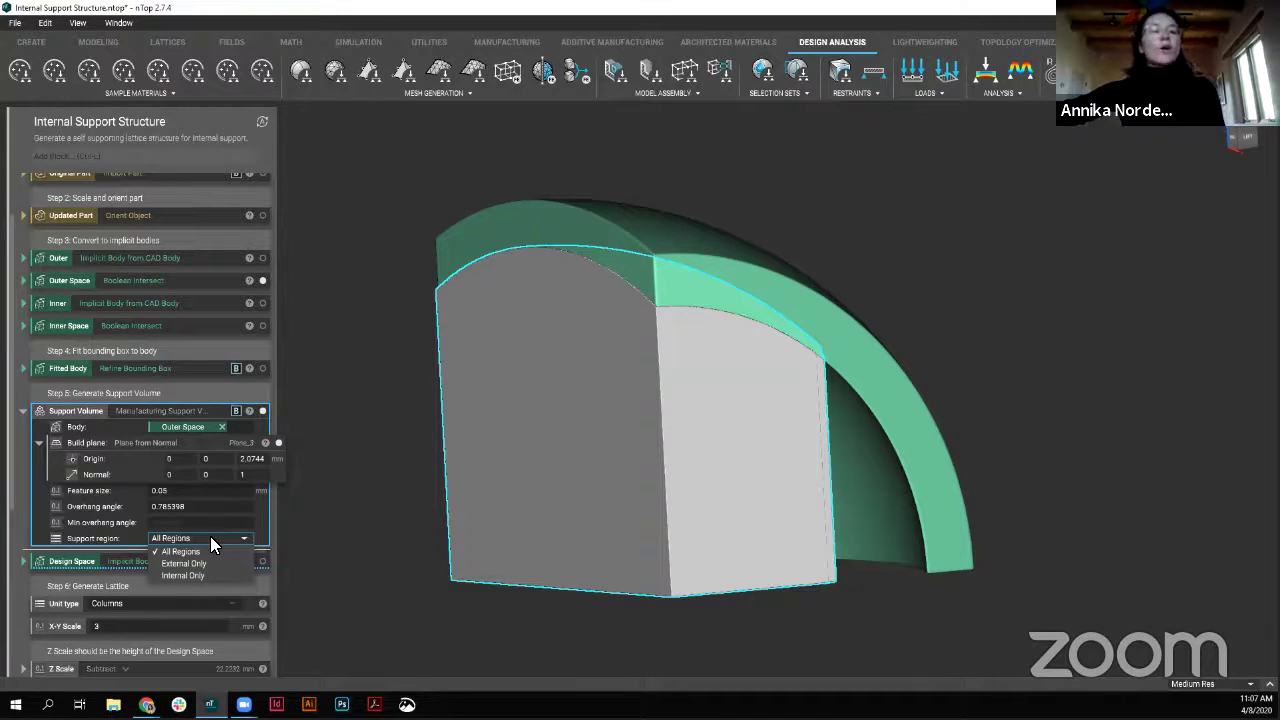
left_click(210, 536)
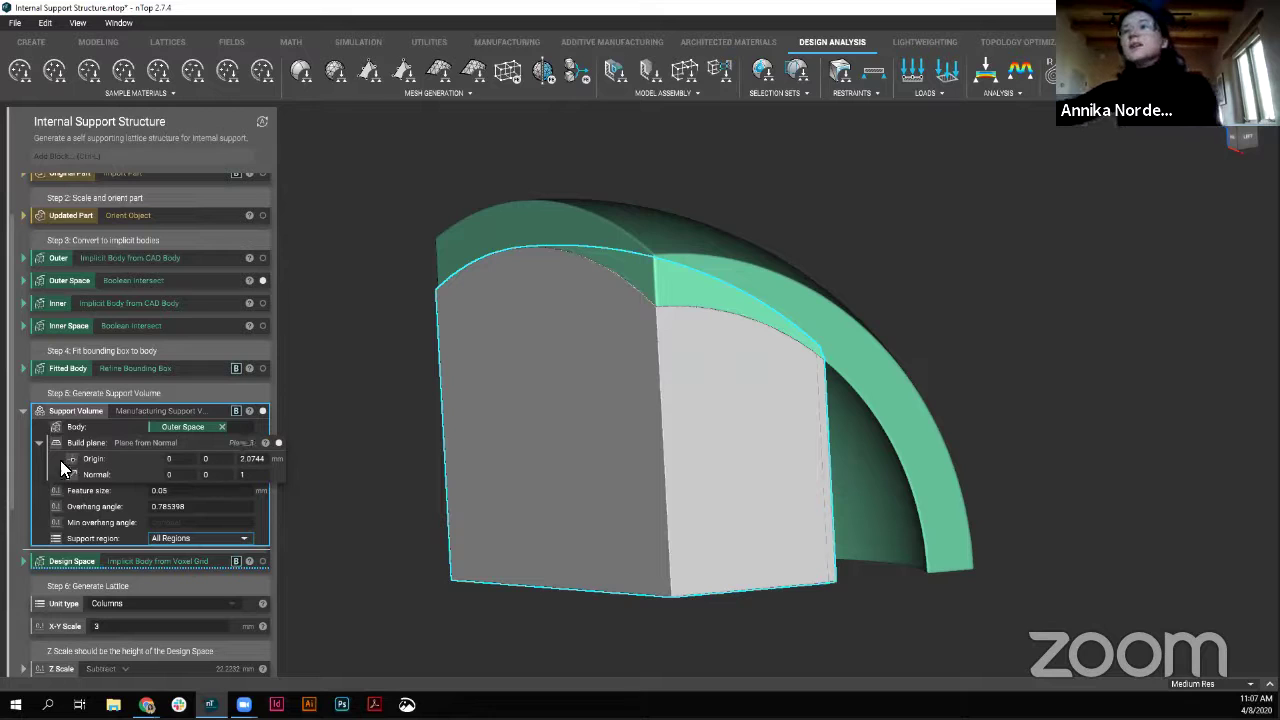
left_click(25, 411)
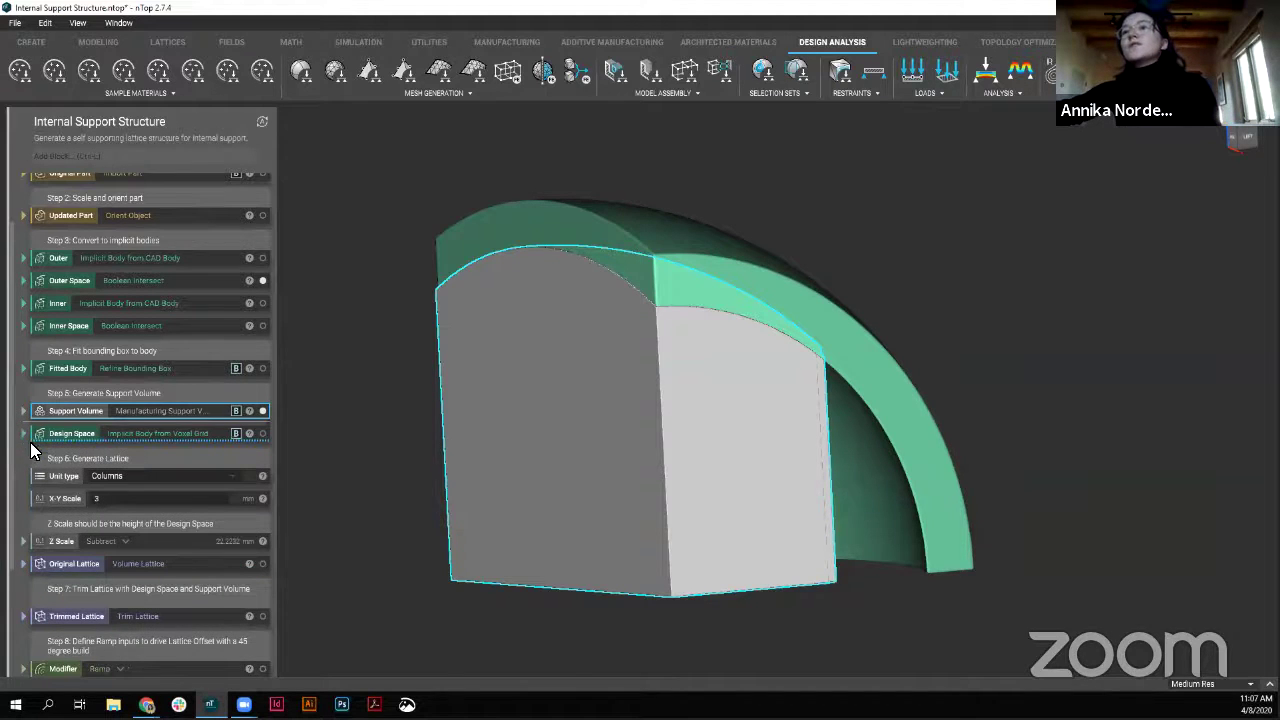
- Check the voxel grid input of the Design Space block, collapse it, and view the support volume from the opposite side
left_click(24, 434)
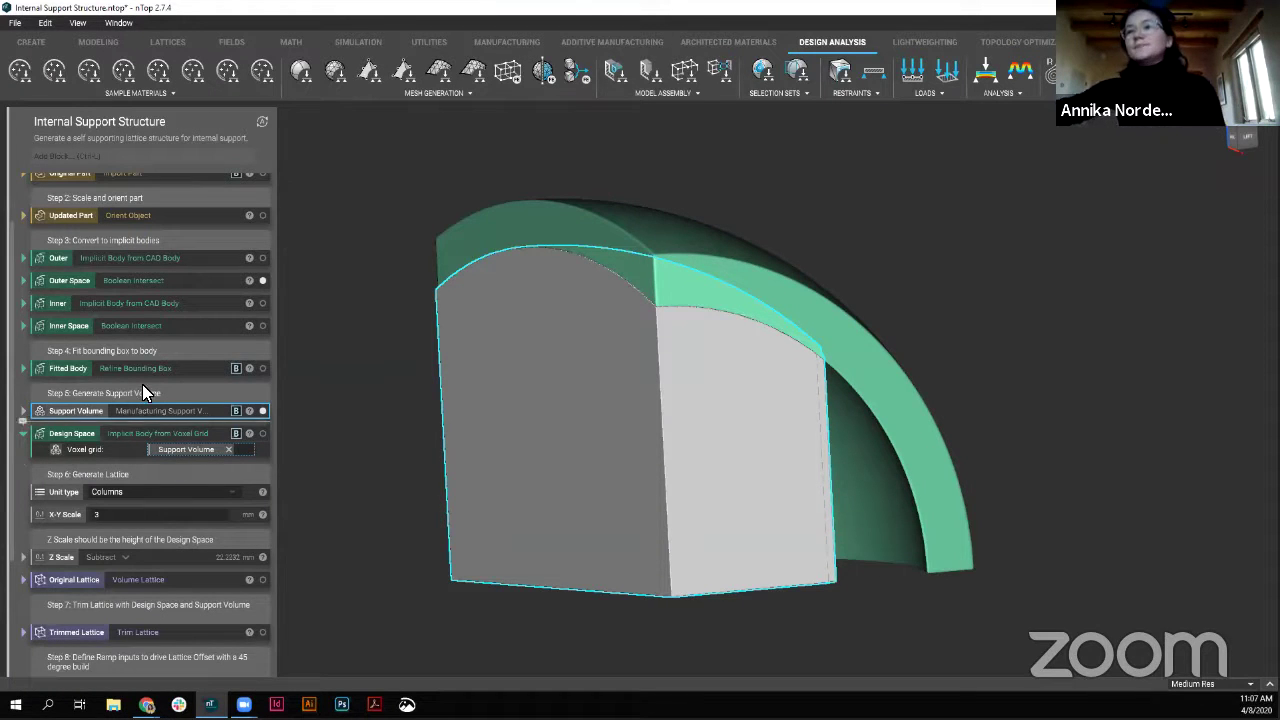
left_click(23, 434)
right_click_drag(823, 374, 514, 408)
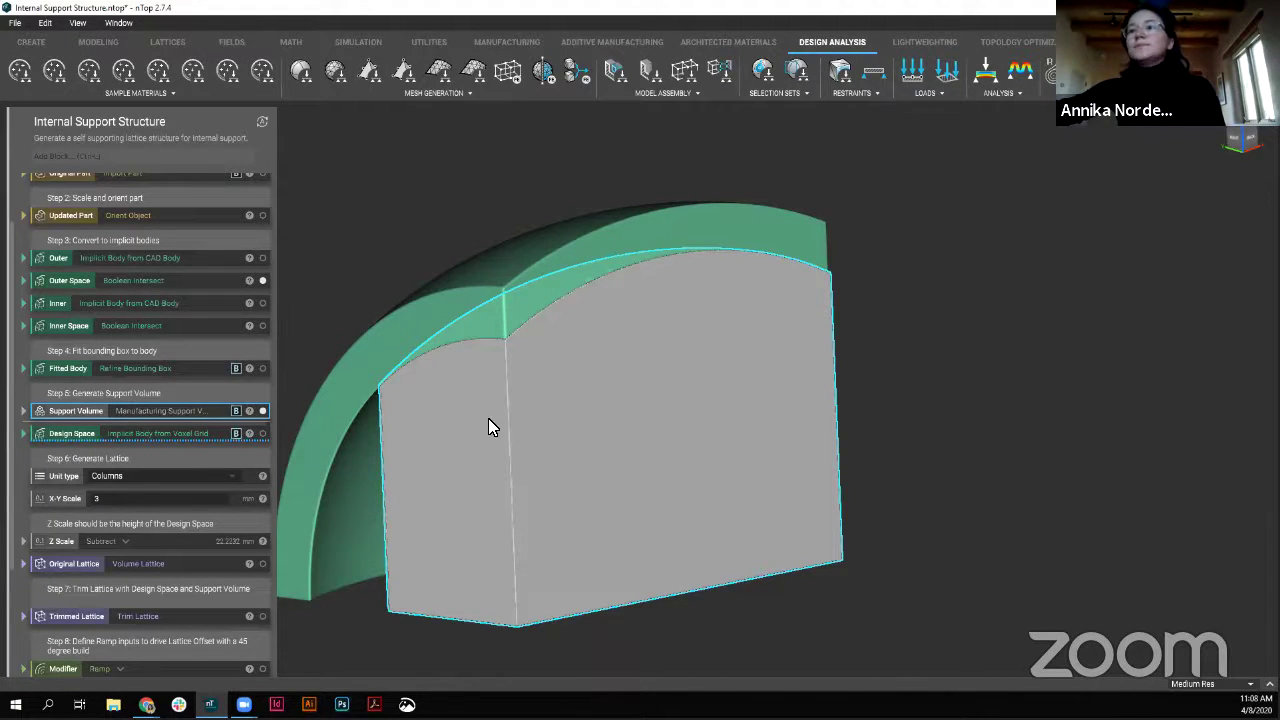
- Expand the Original Lattice block's settings and display the lattice alone, hiding the support volume and Outer Space body
left_click(22, 563)
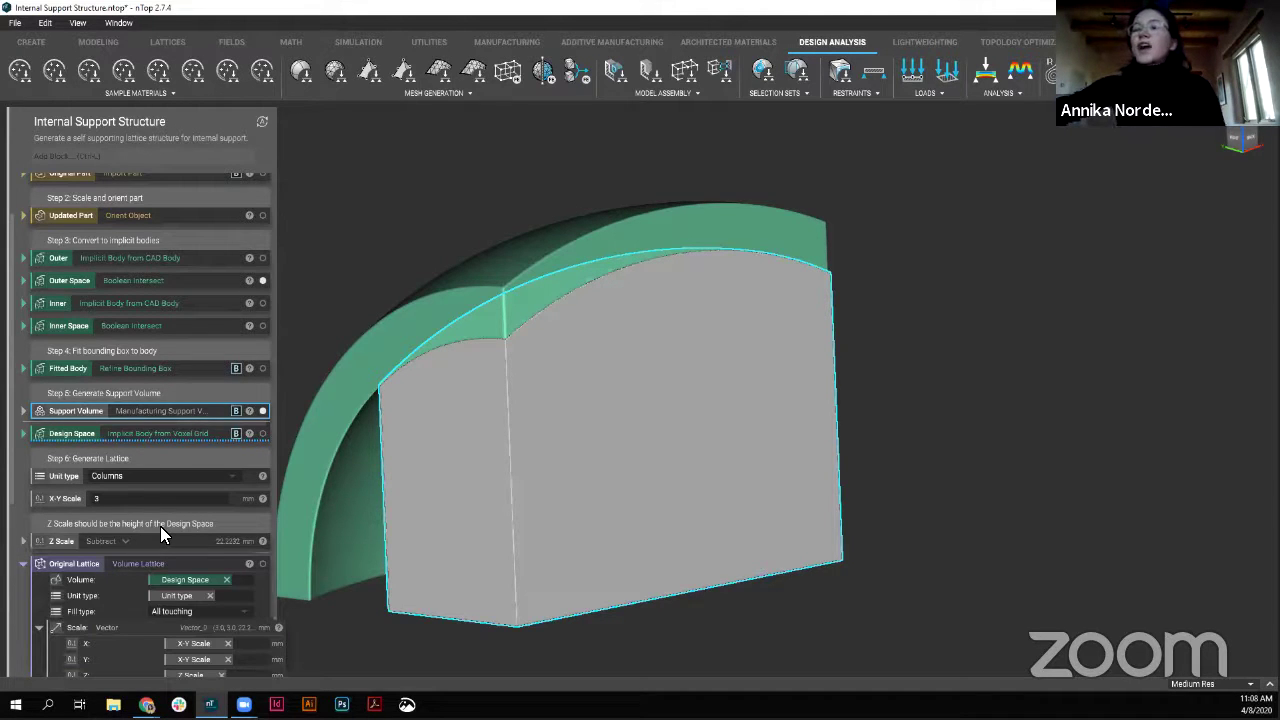
scroll(162, 470, "down", 3)
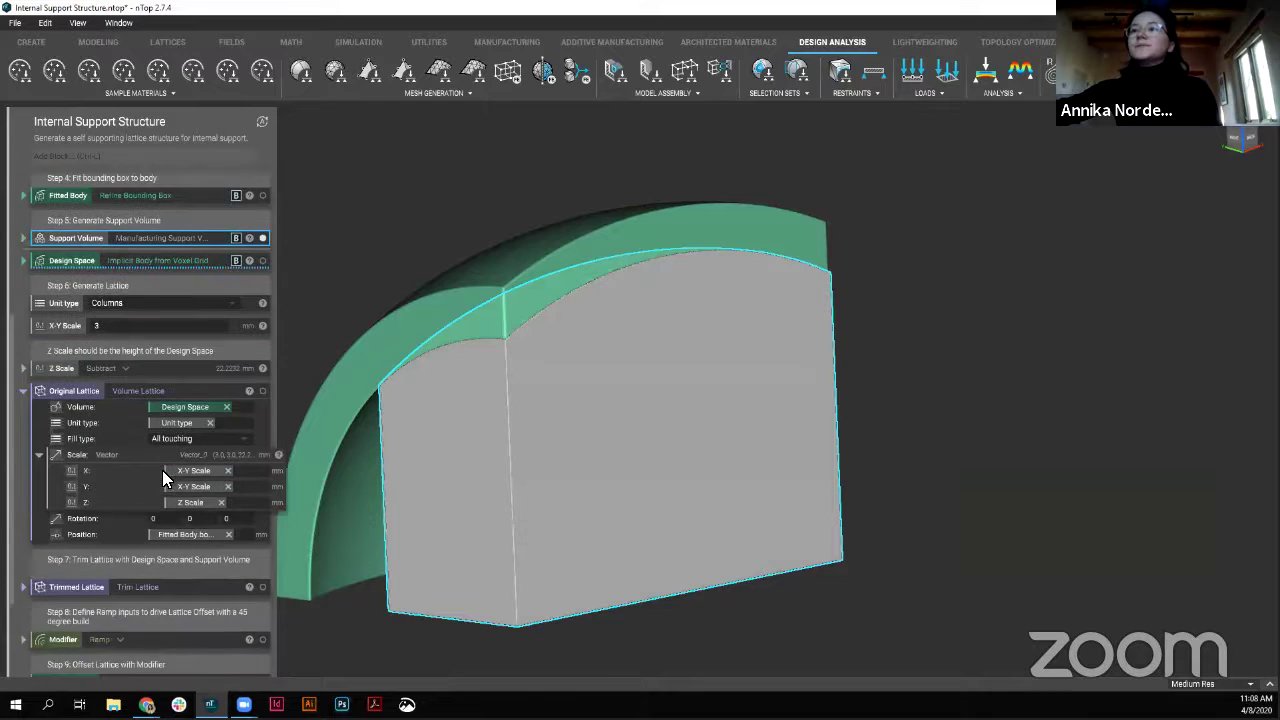
scroll(162, 470, "up", 1)
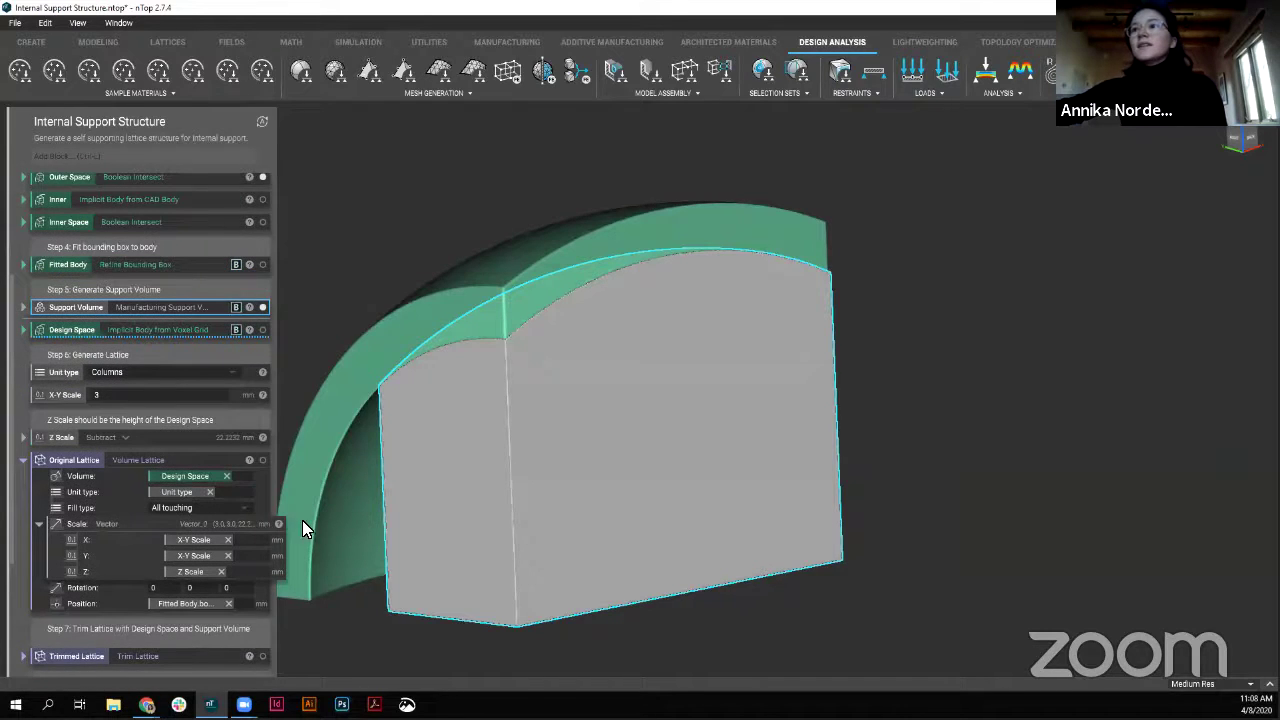
left_click(164, 472)
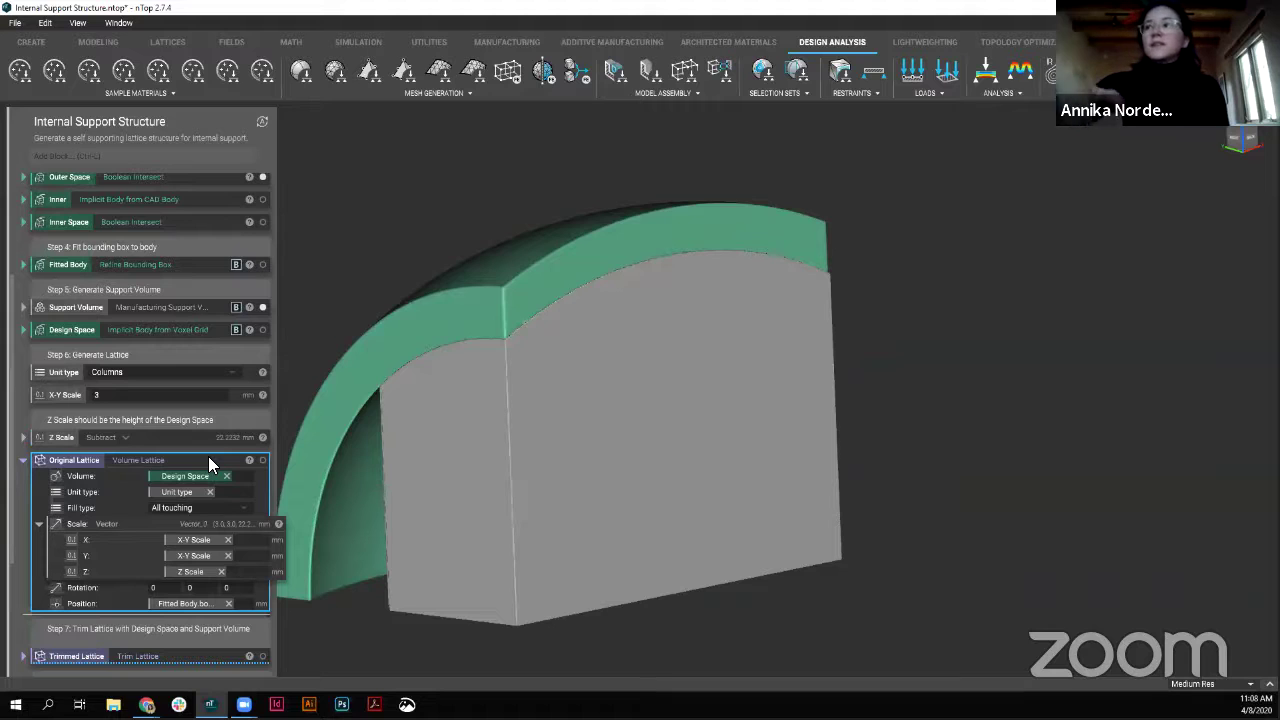
key("ctrl+h")
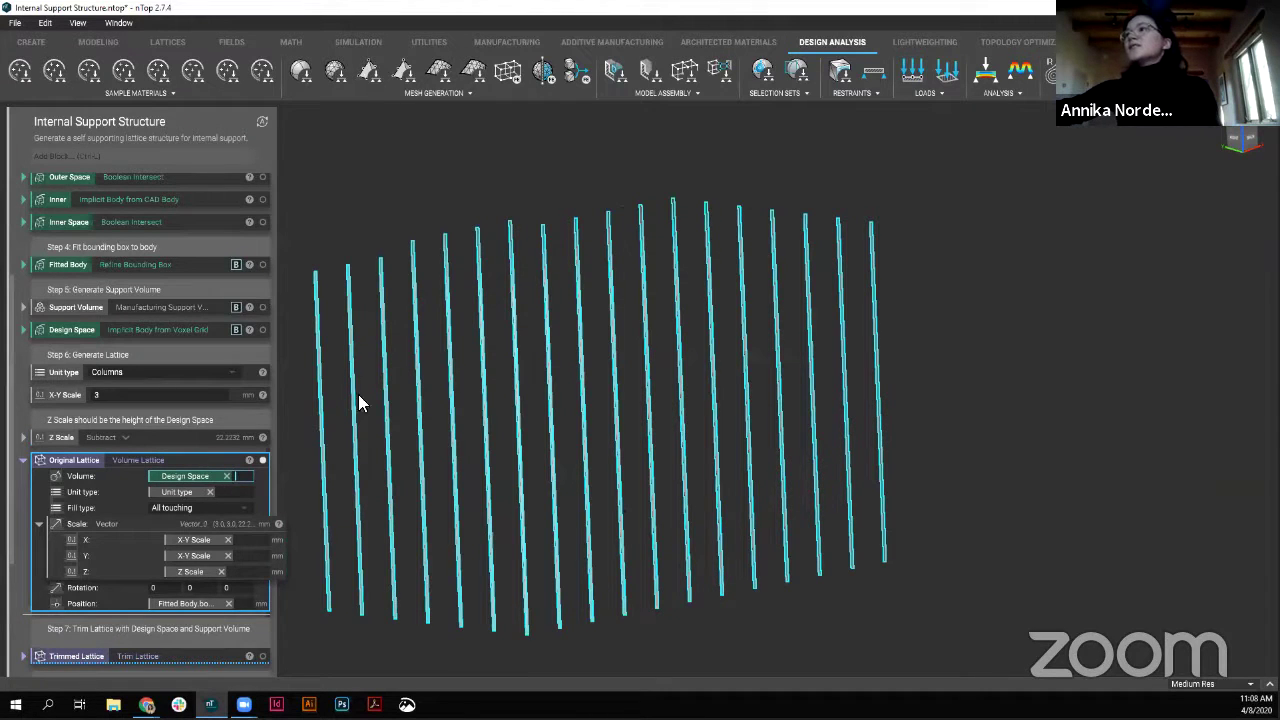
right_click_drag(716, 356, 651, 378)
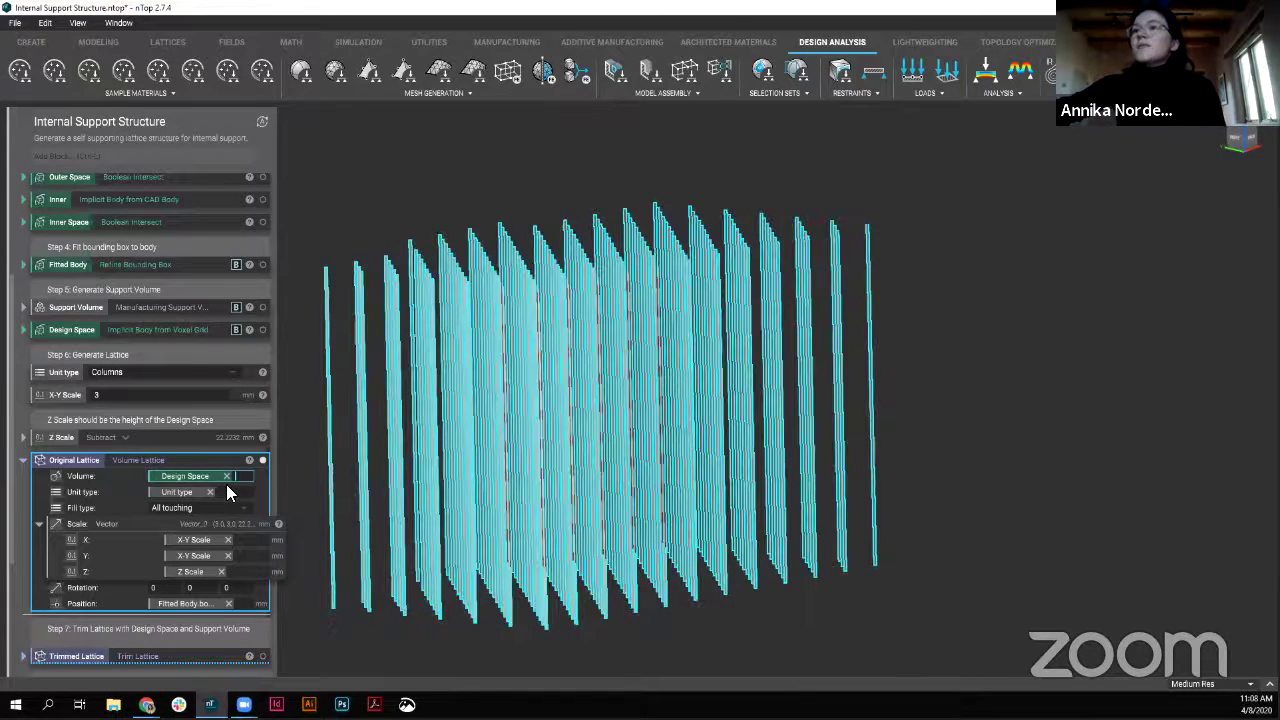
- Review the Original Lattice's scale inputs and the available unit types, keep Columns, and inspect the column spacing
left_click(38, 524)
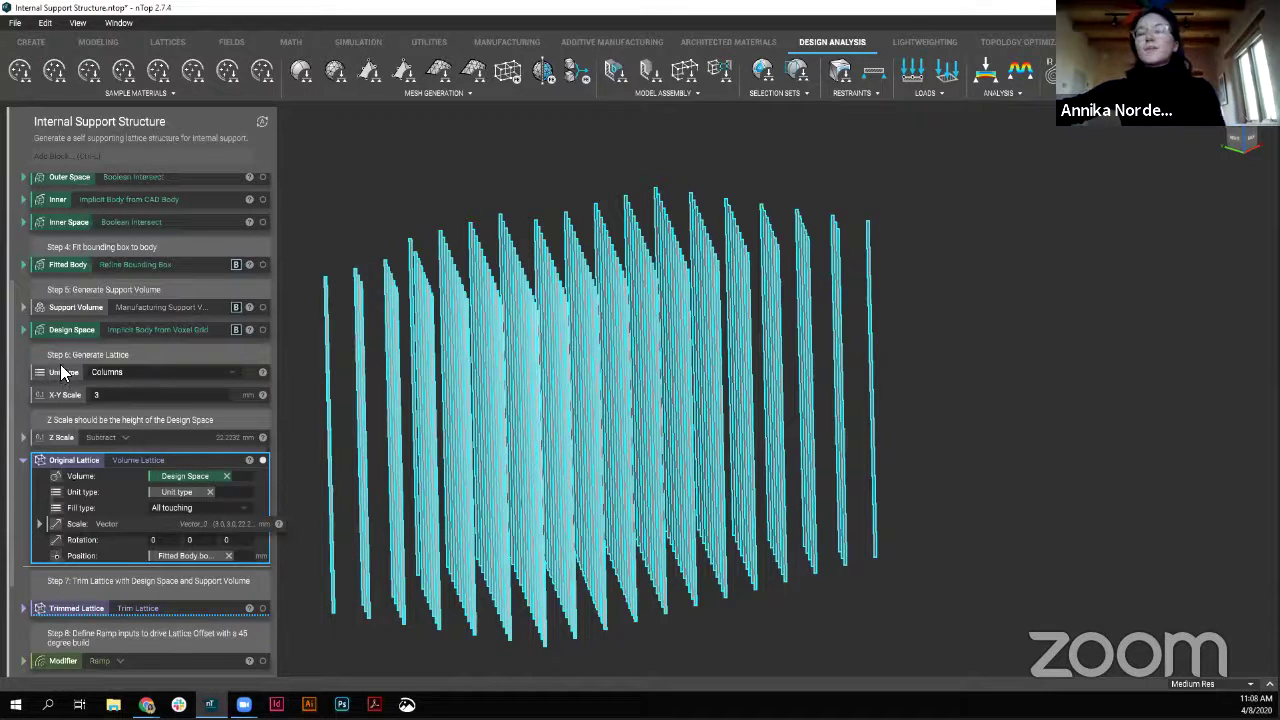
left_click(39, 524)
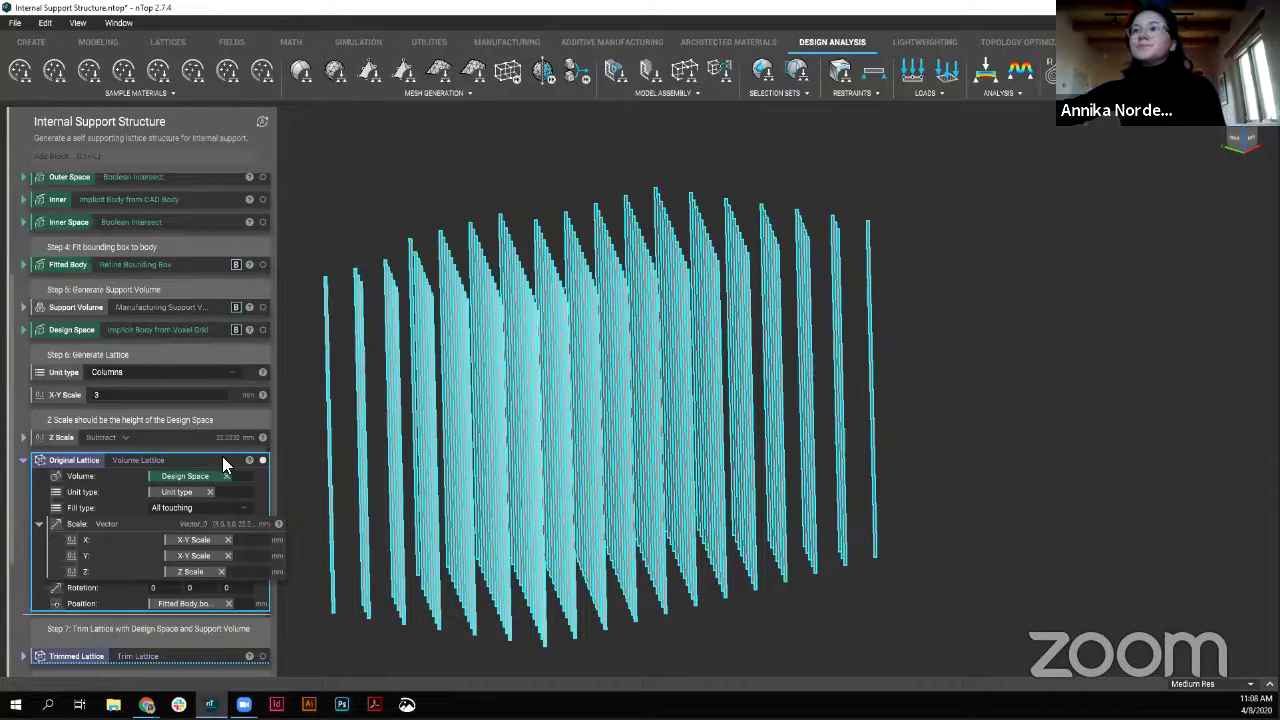
left_click(142, 372)
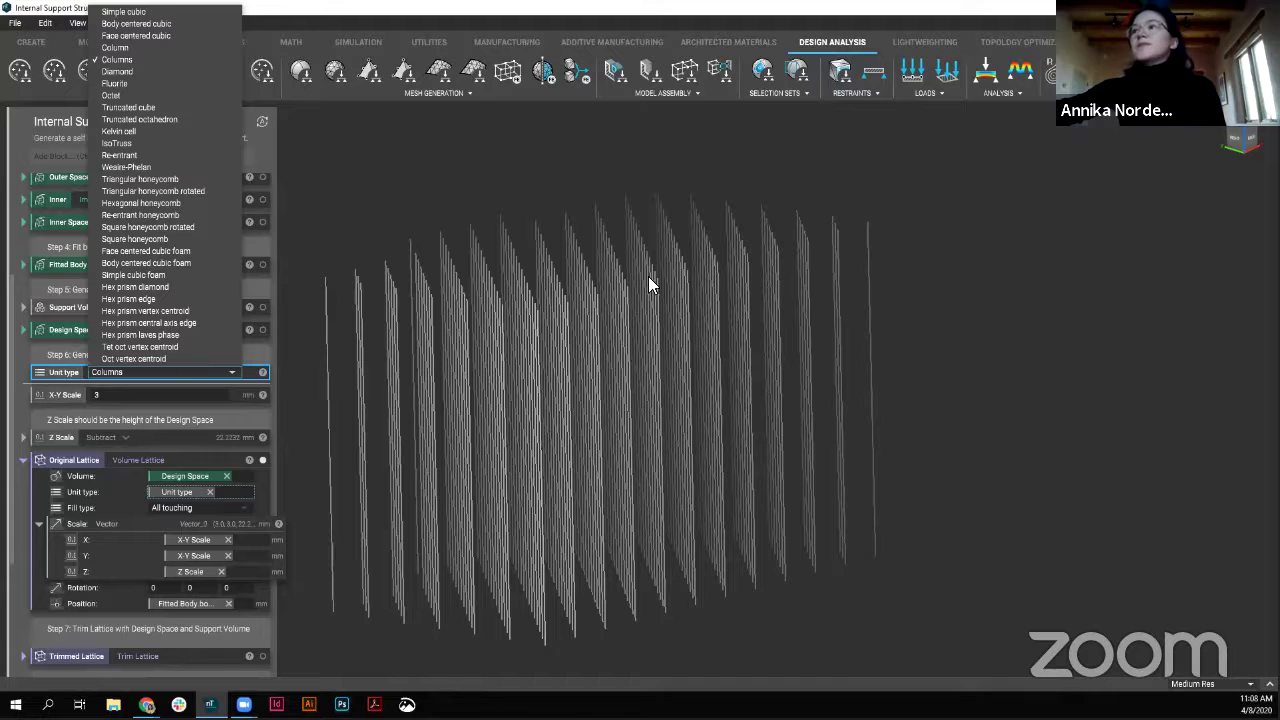
left_click(298, 388)
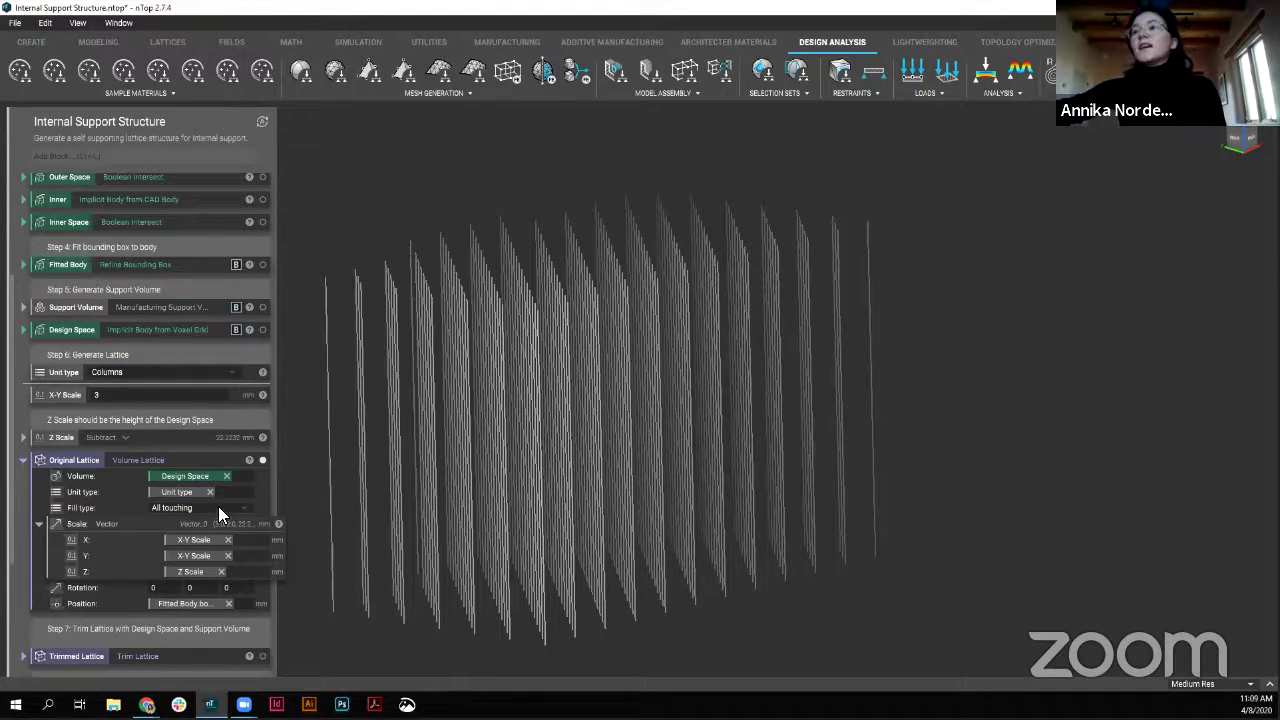
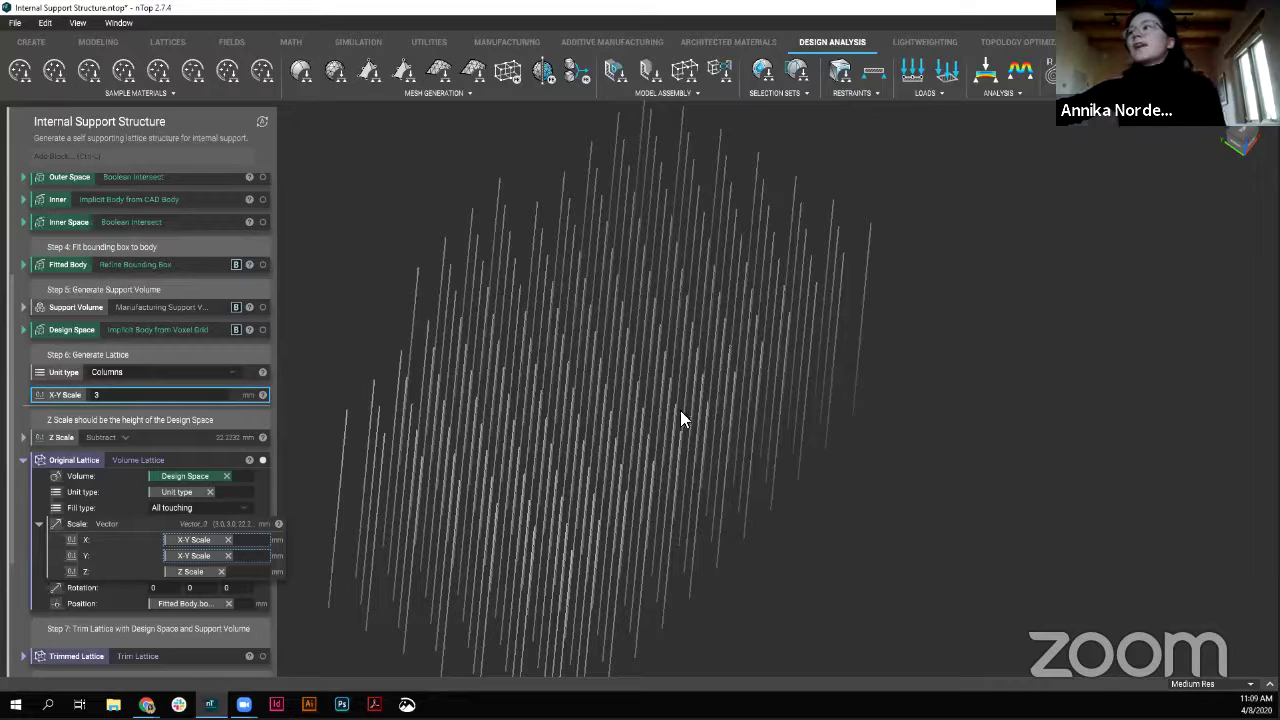
right_click_drag(668, 553, 586, 383)
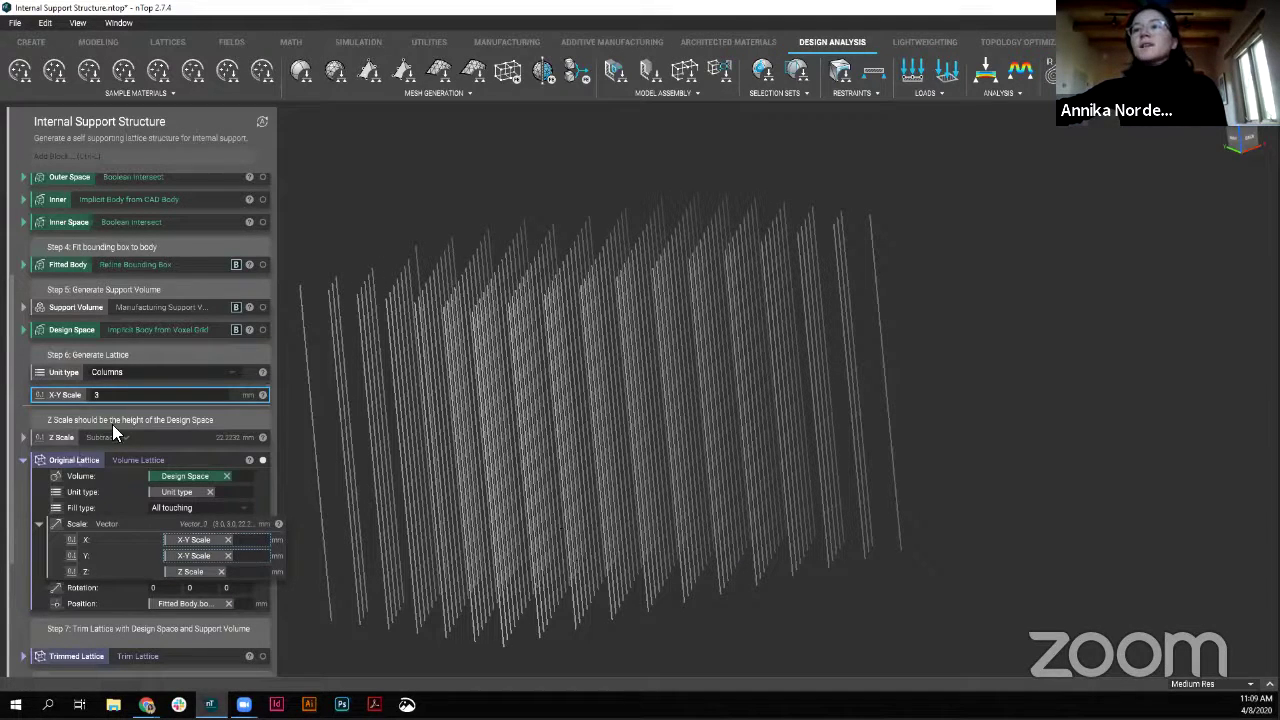
- Display the Trim Lattice result in place of the original lattice, review the Trim Lattice block's inputs, and collapse both lattice blocks
left_click(24, 459)
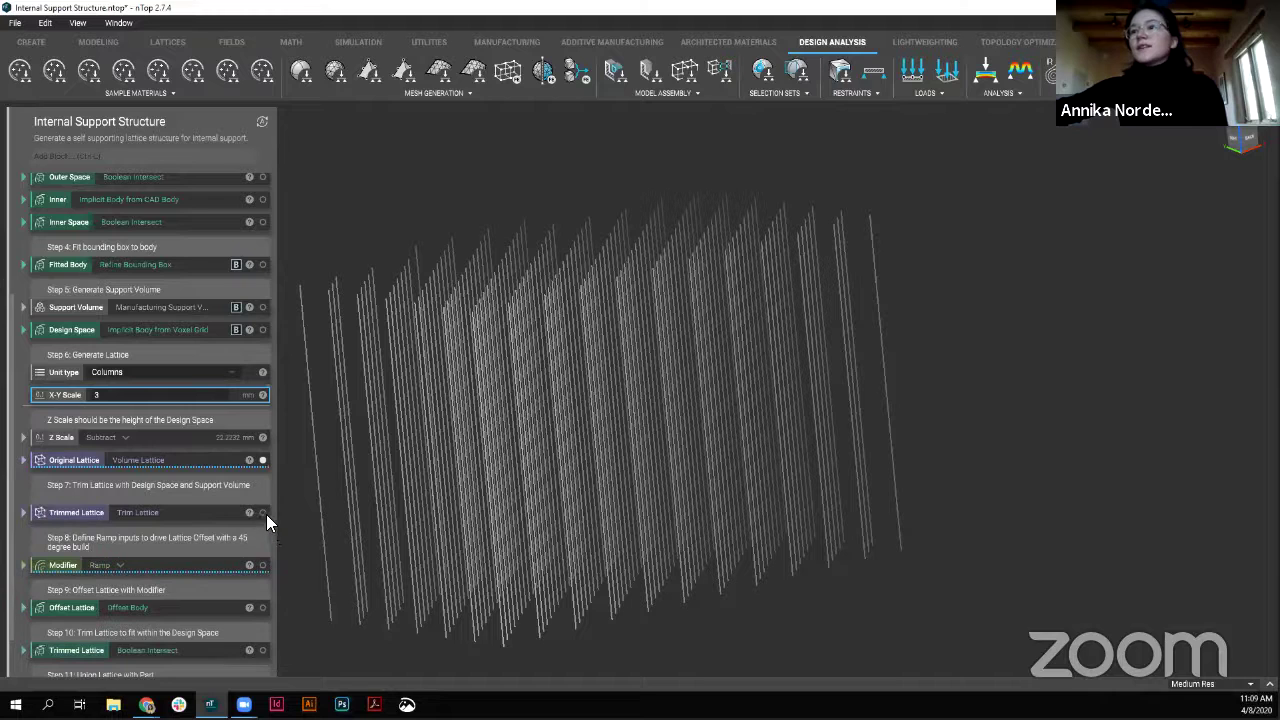
left_click(263, 460)
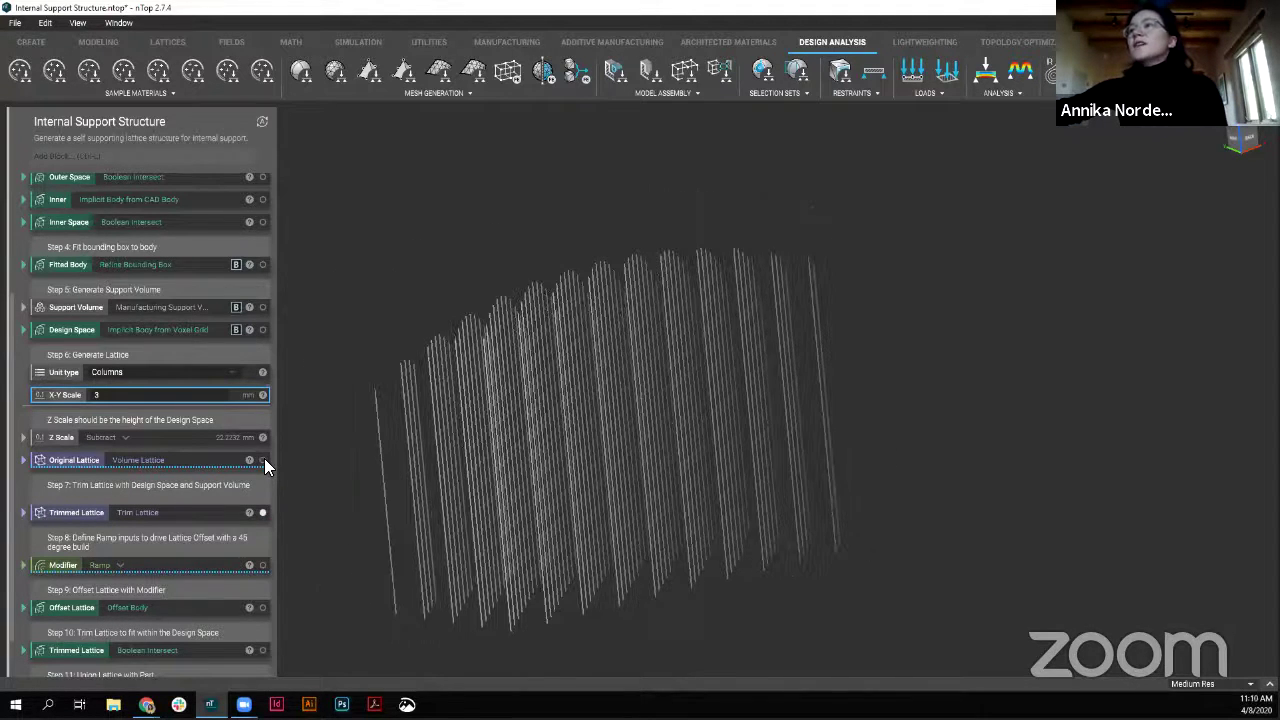
left_click(23, 512)
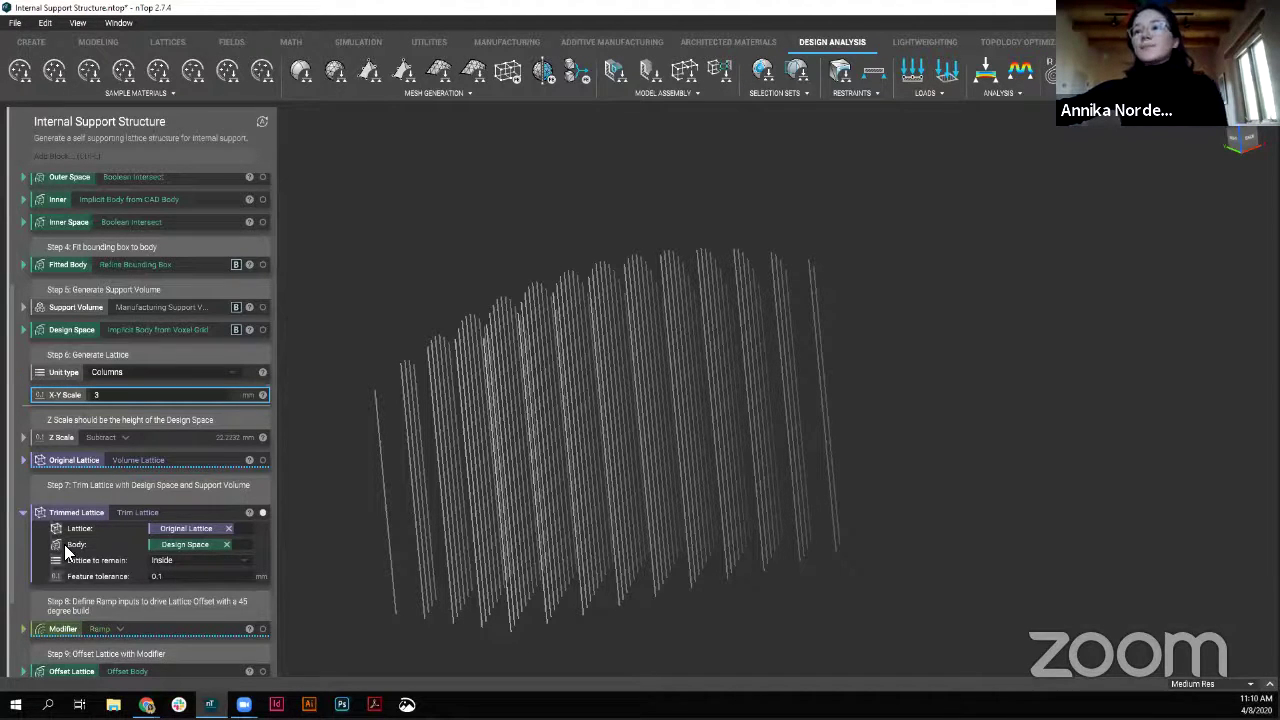
left_click(22, 513)
scroll(196, 490, "down", 1)
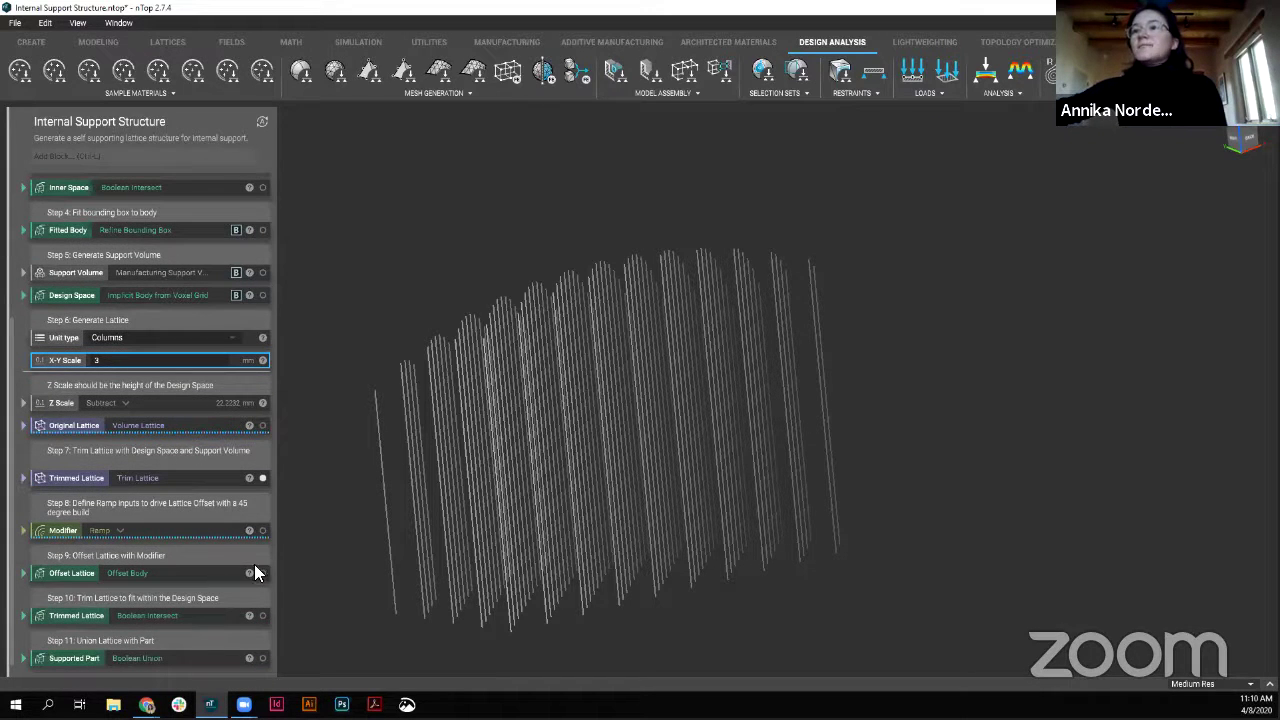
- Expand the Offset Lattice block and display its result, viewing the thickened columns from the opposite side
left_click(104, 574)
scroll(180, 560, "down", 1)
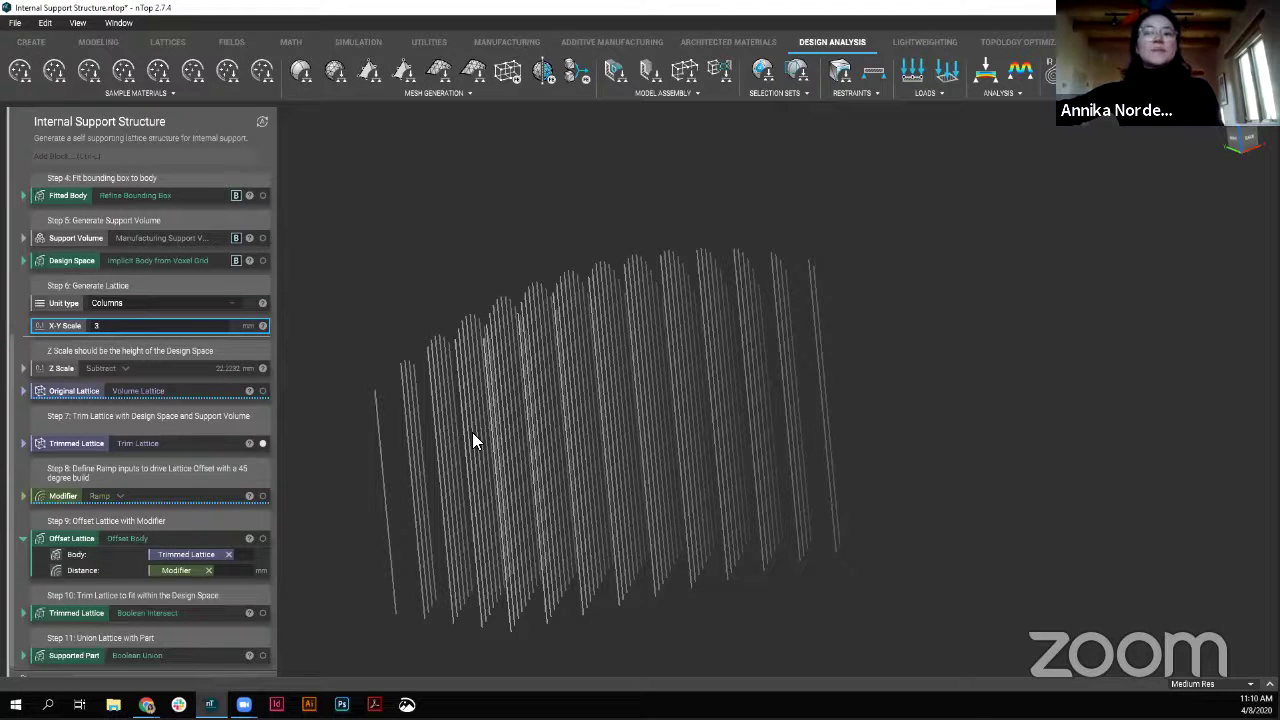
left_click(261, 538)
right_click_drag(768, 372, 295, 565)
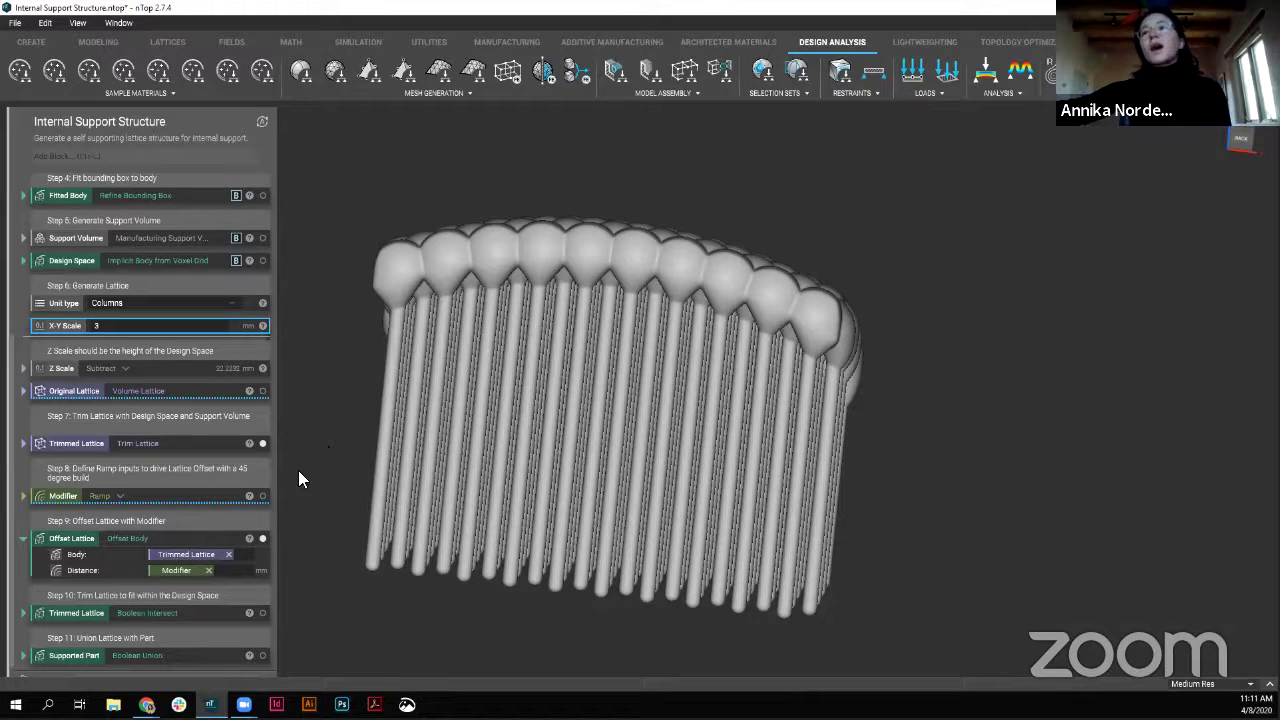
- Check the Offset Lattice's distance input and expand the Modifier ramp block to review the inputs driving it
left_click(176, 570)
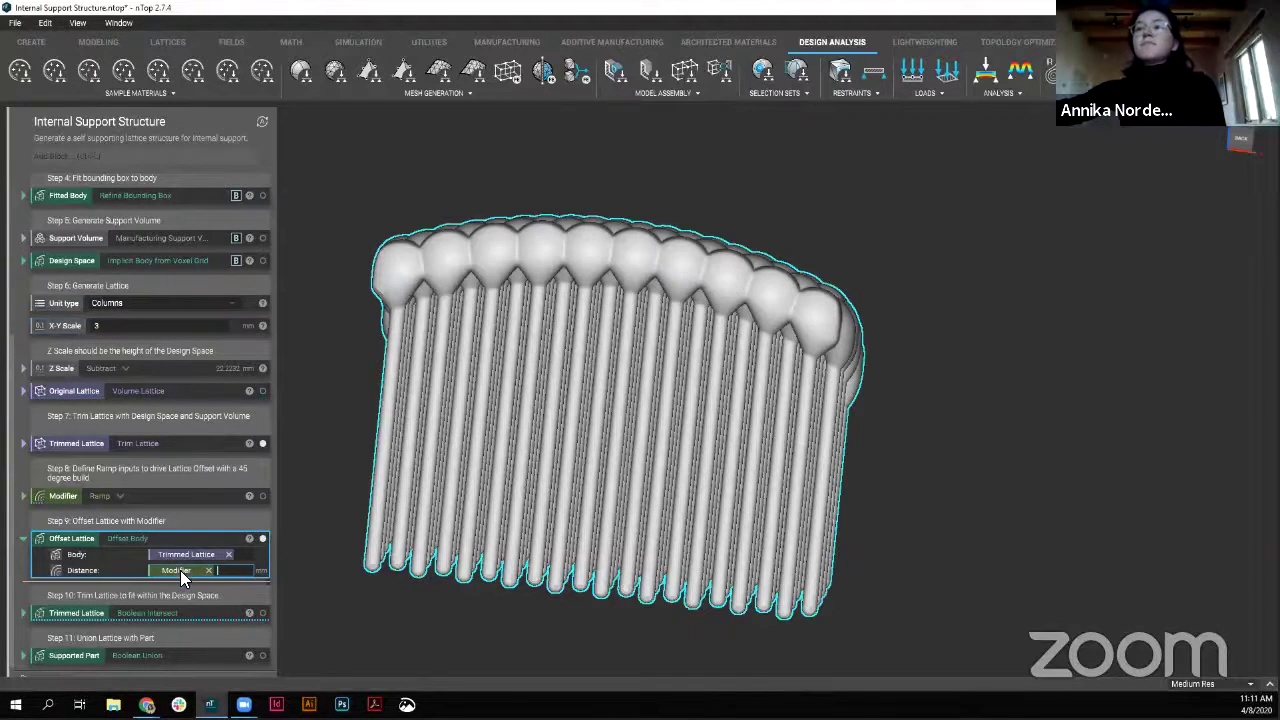
left_click(24, 497)
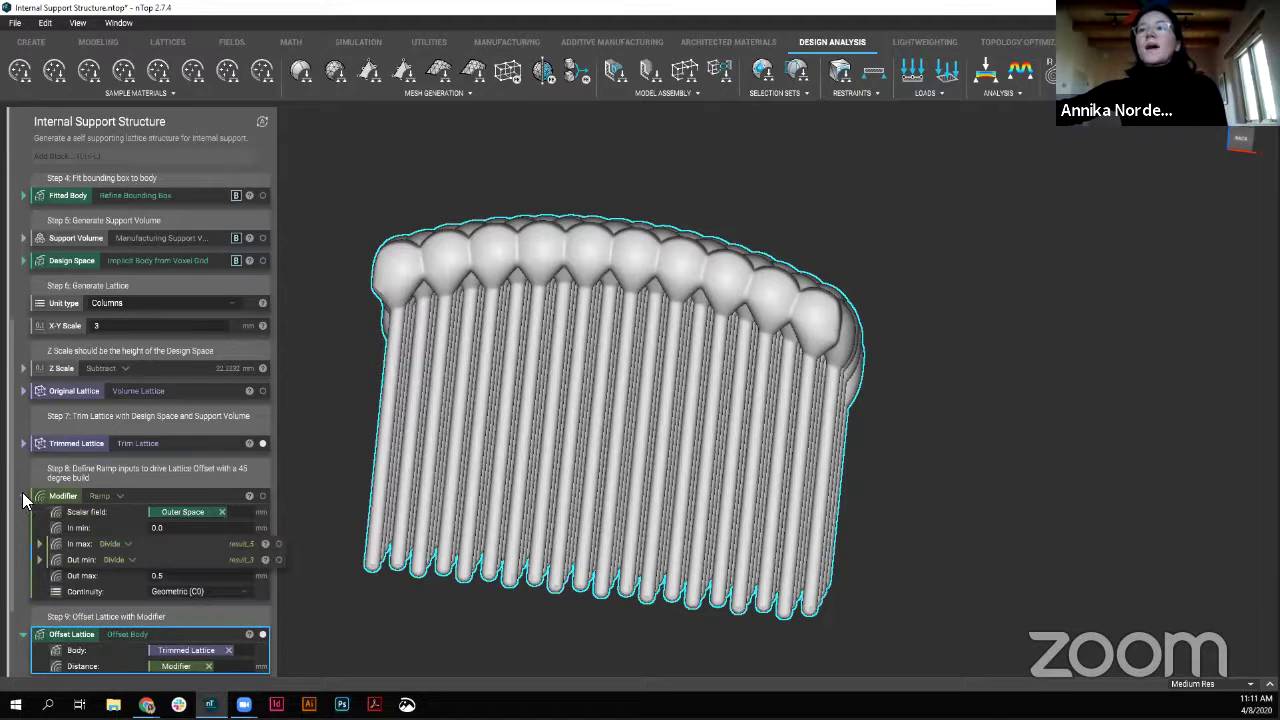
left_click(166, 495)
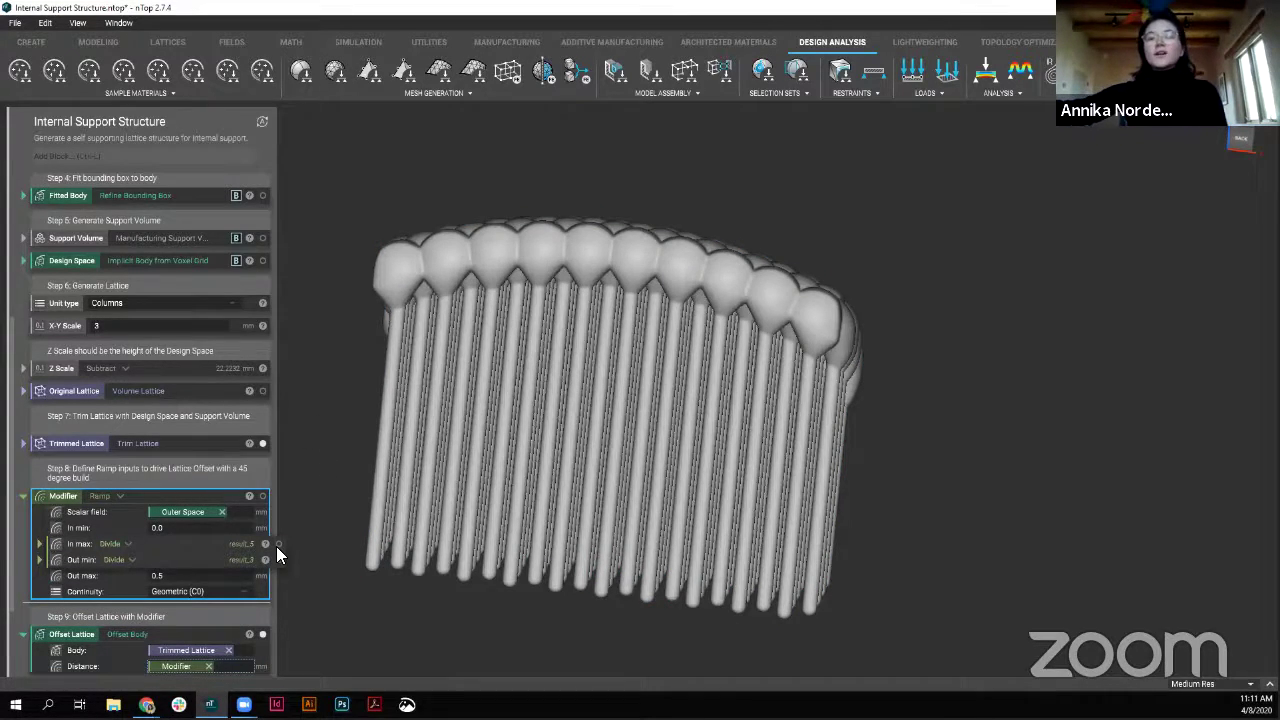
right_click_drag(571, 527, 459, 500)
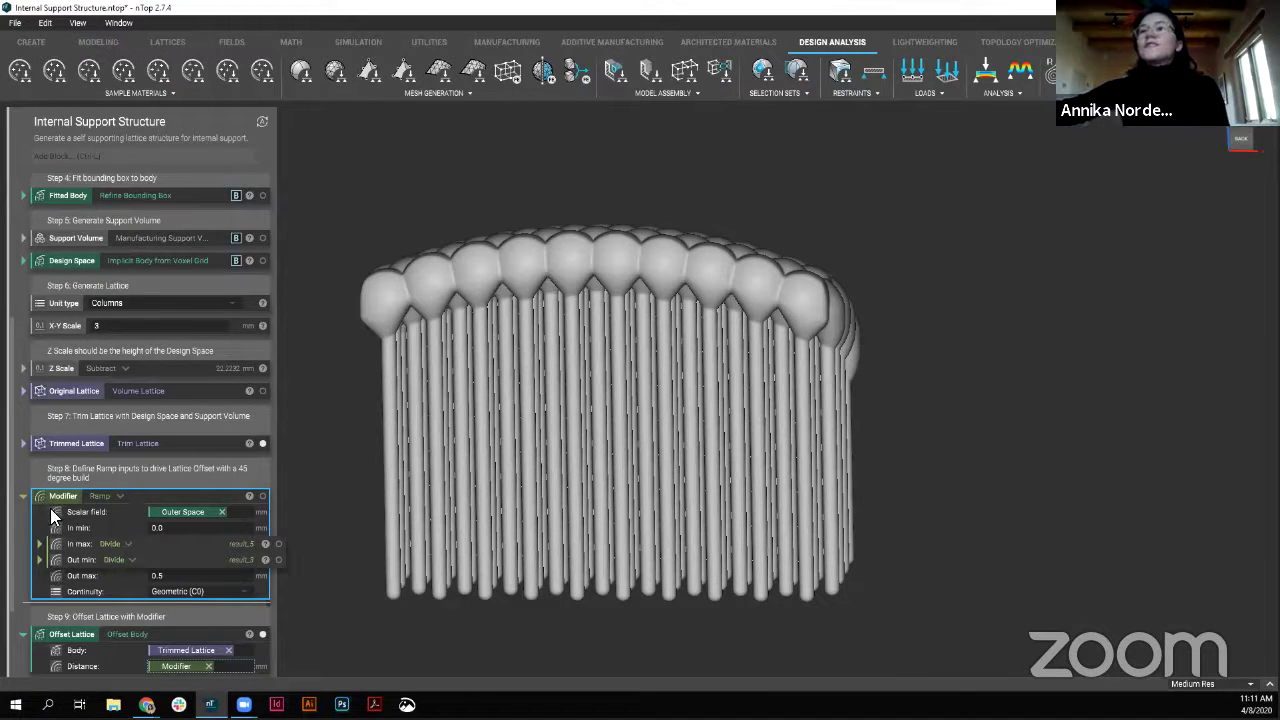
- Check the Modifier's scalar field input and display the Outer Space body together with the offset lattice
left_click(194, 512)
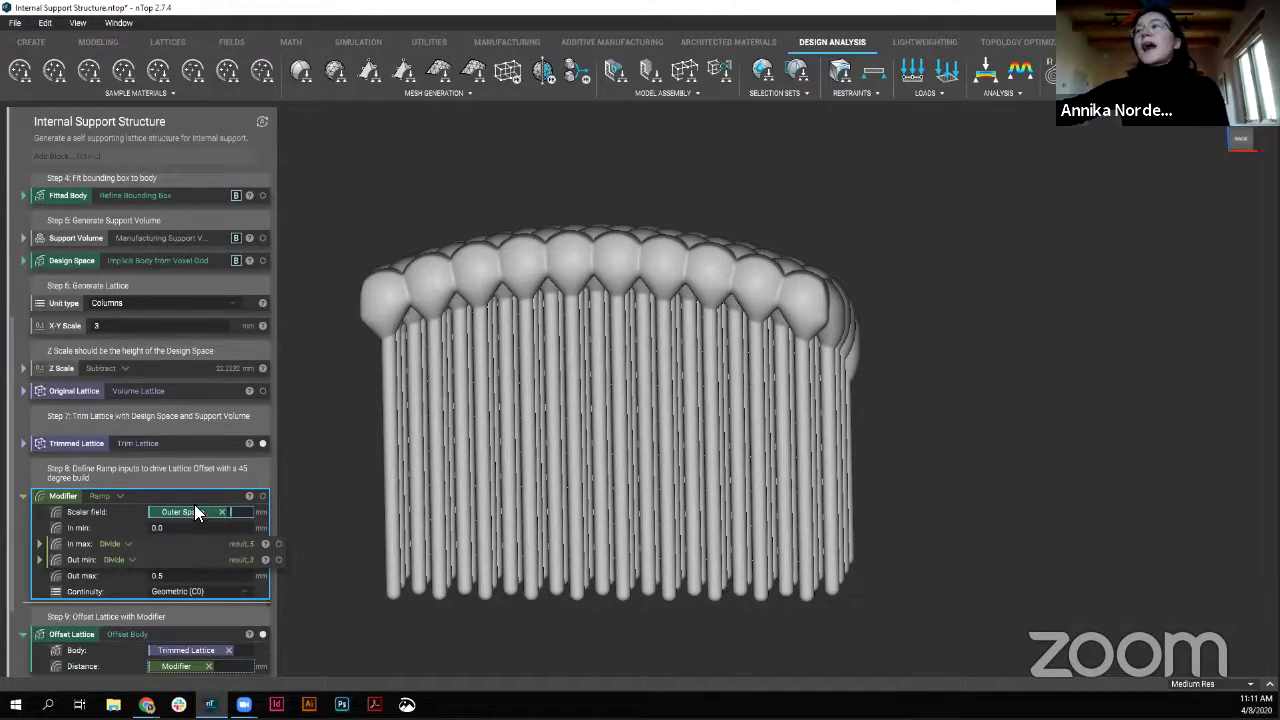
scroll(196, 504, "up", 5)
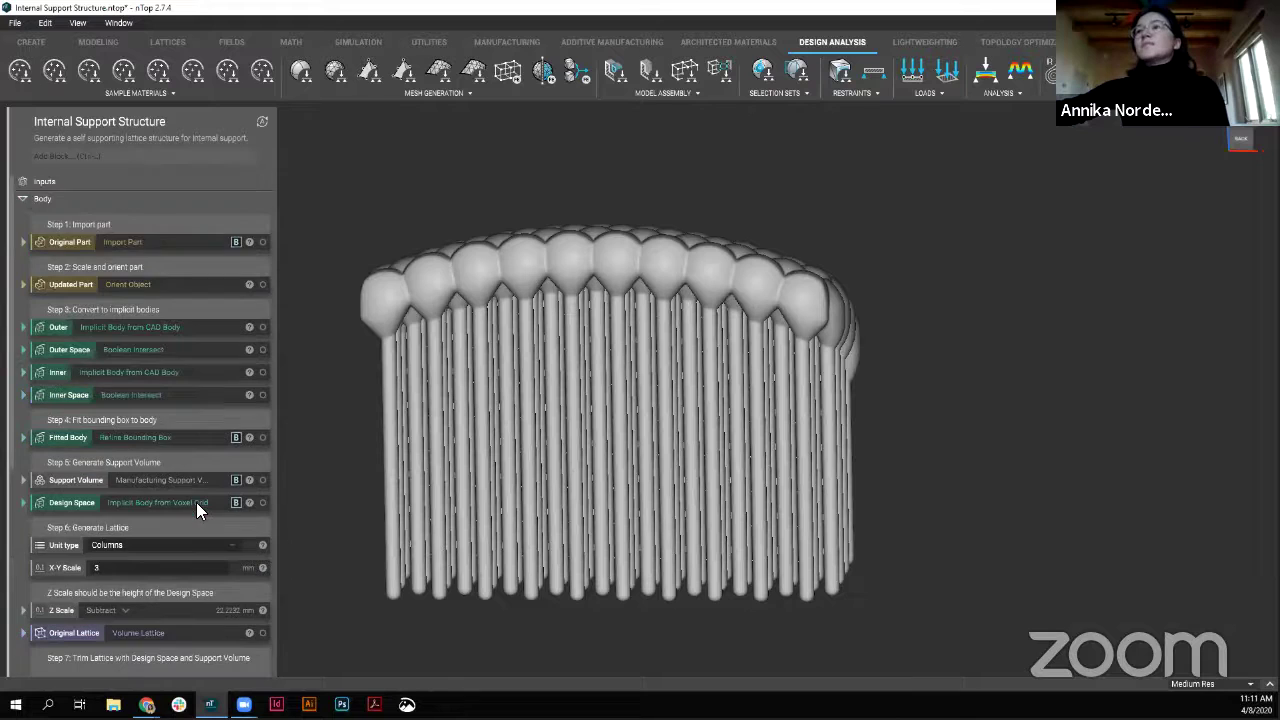
left_click(261, 349)
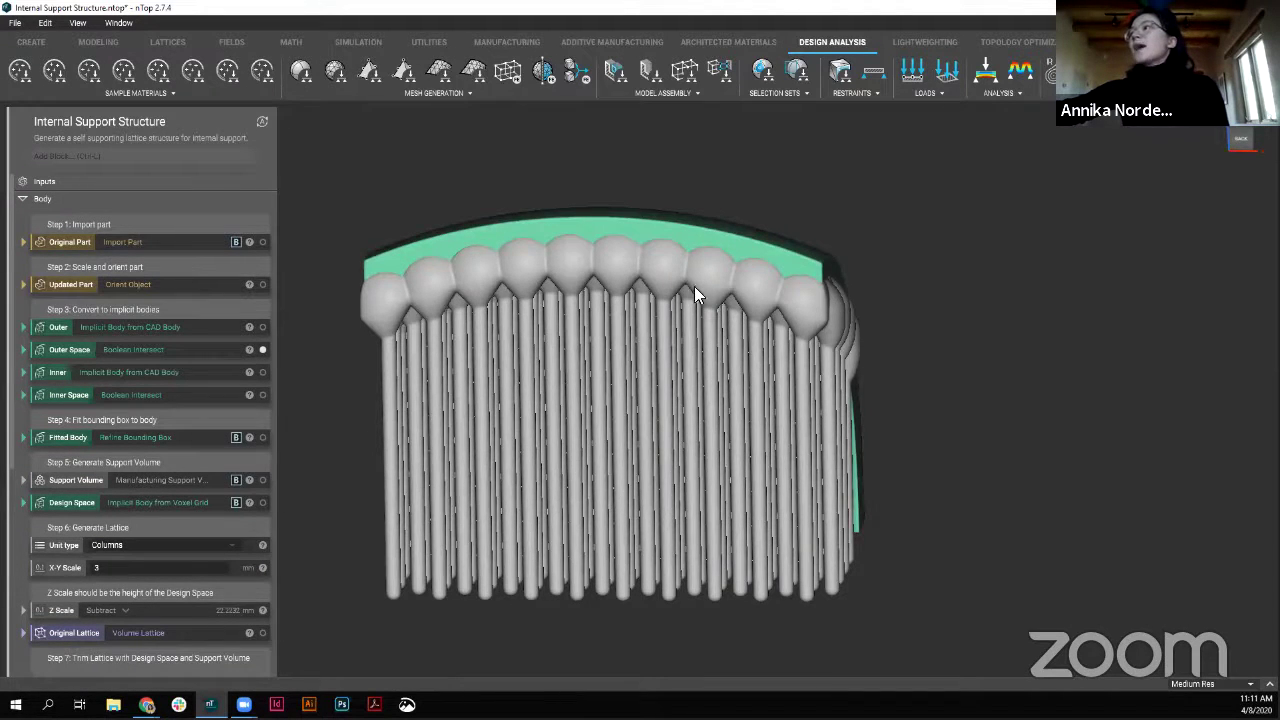
right_click_drag(696, 294, 553, 500)
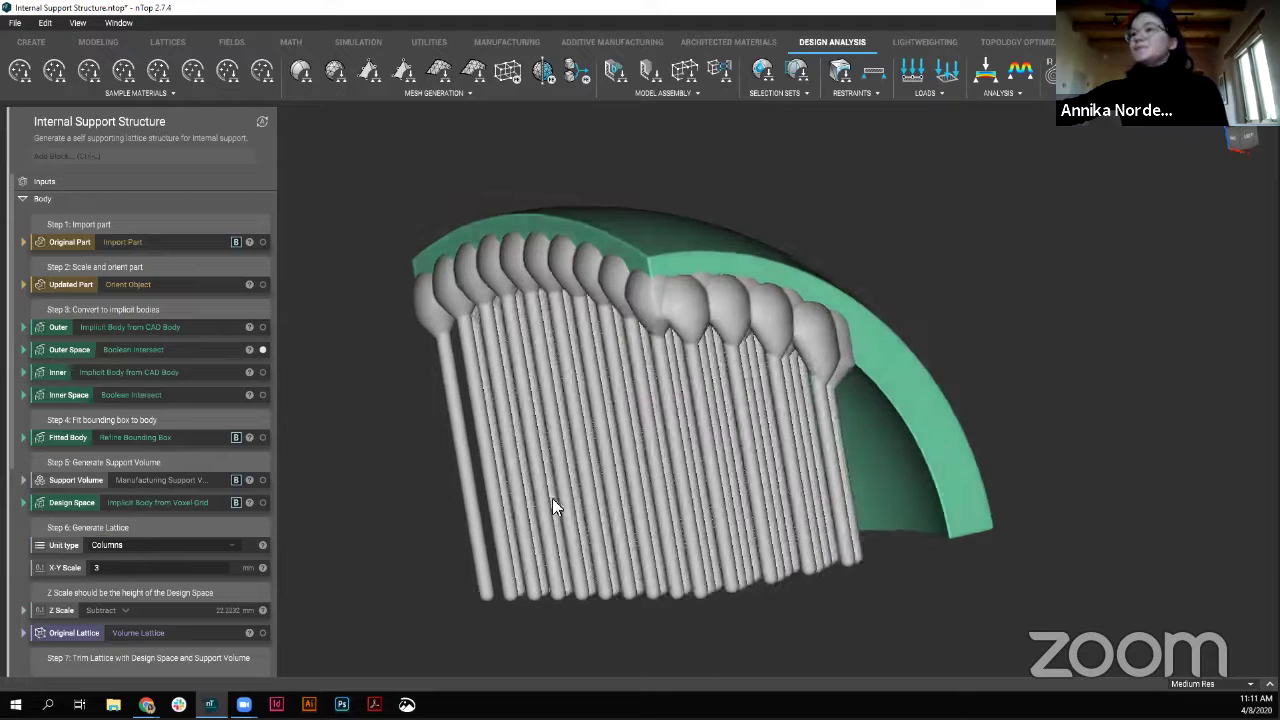
- Compare the Modifier's ramp inputs with the column thickness near the Outer Space body from several sides
scroll(170, 392, "down", 5)
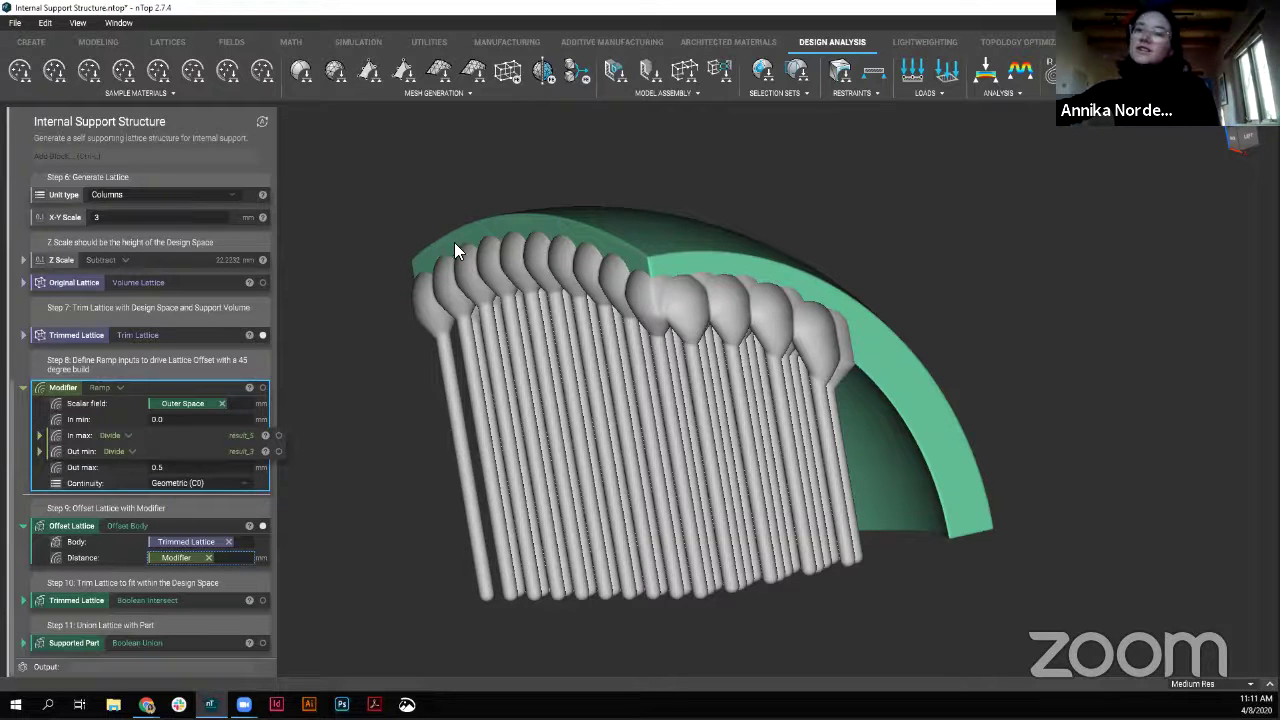
right_click_drag(624, 240, 64, 410)
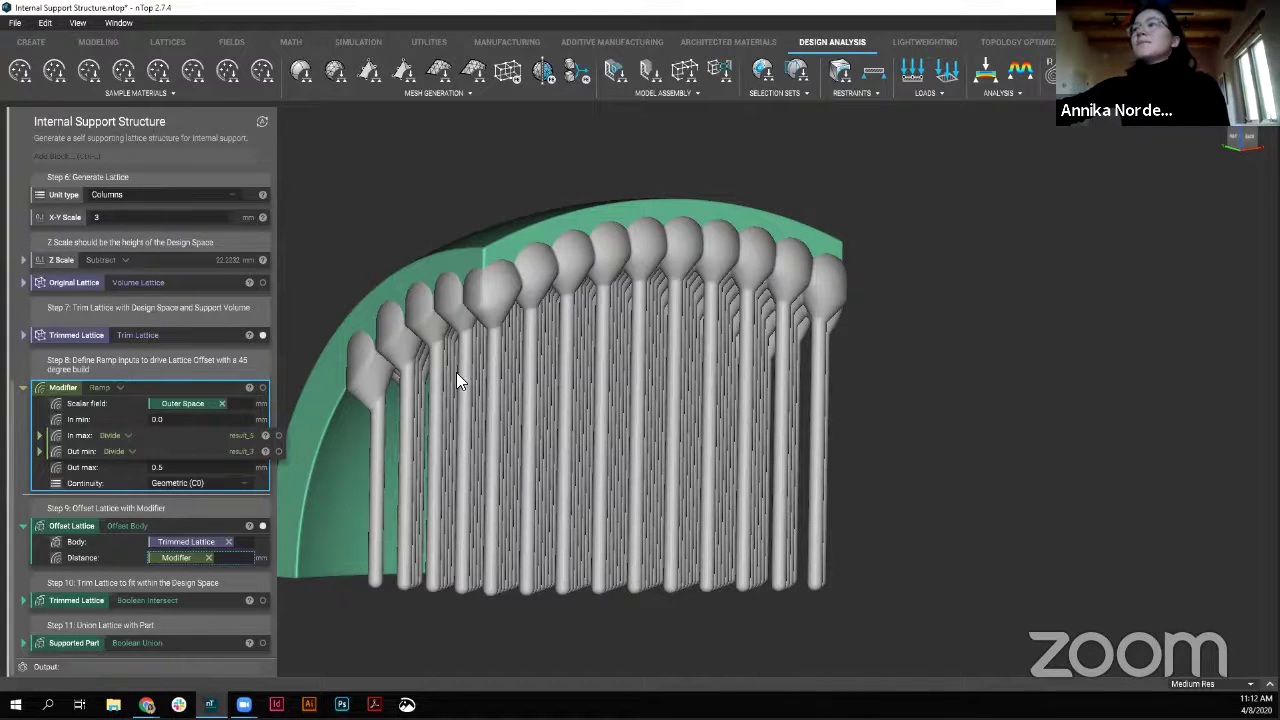
right_click_drag(576, 280, 396, 284)
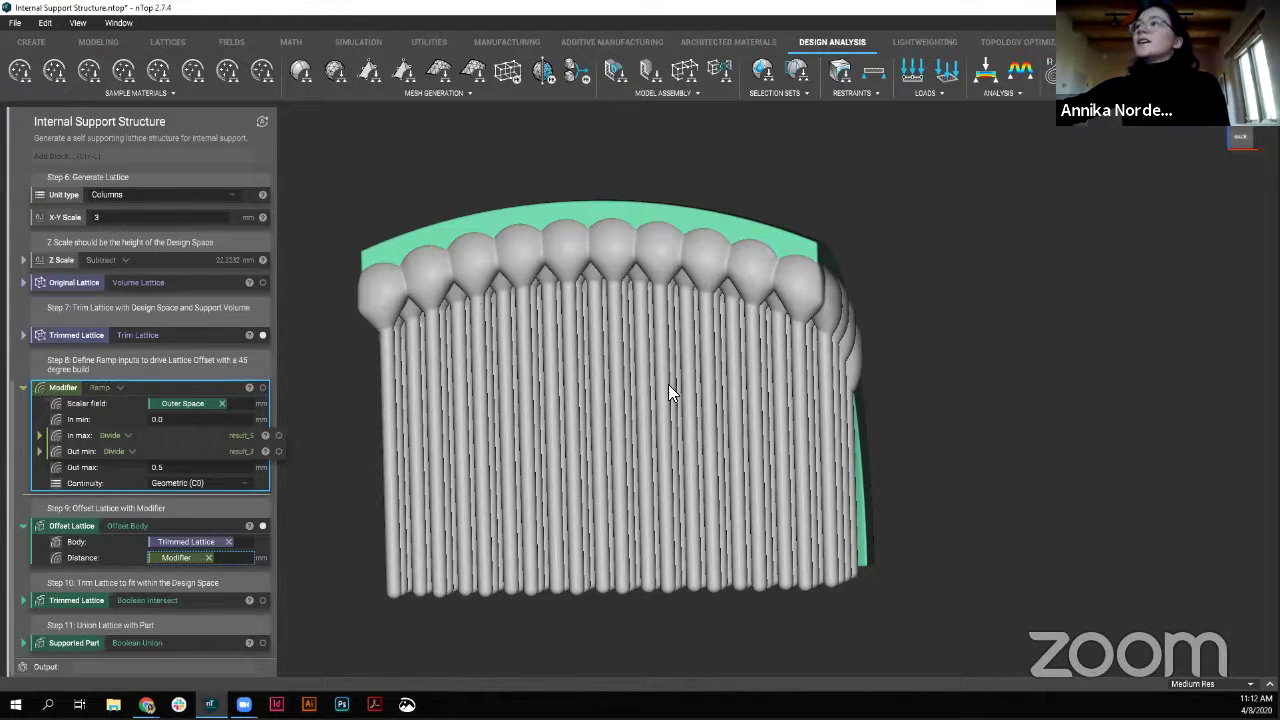
right_click_drag(668, 384, 768, 390)
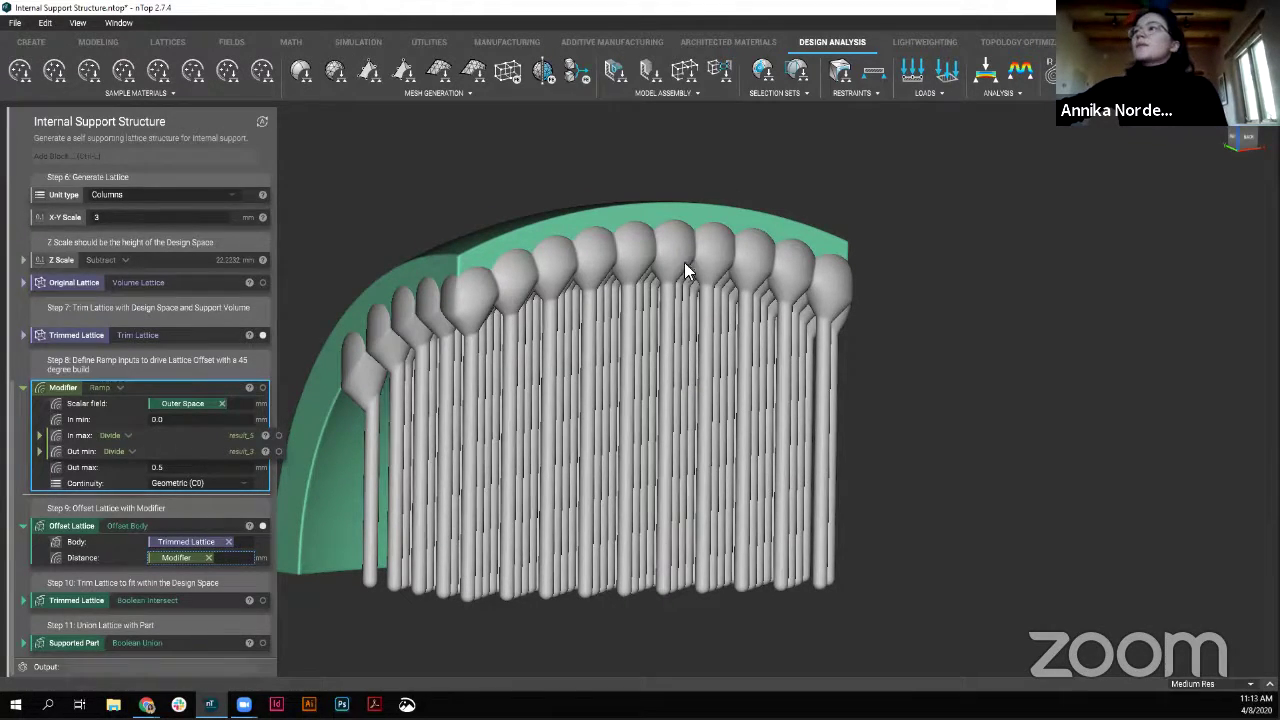
mouse_move(610, 280)
right_mouse_down()
mouse_move(652, 290)
mouse_move(618, 278)
right_mouse_up()
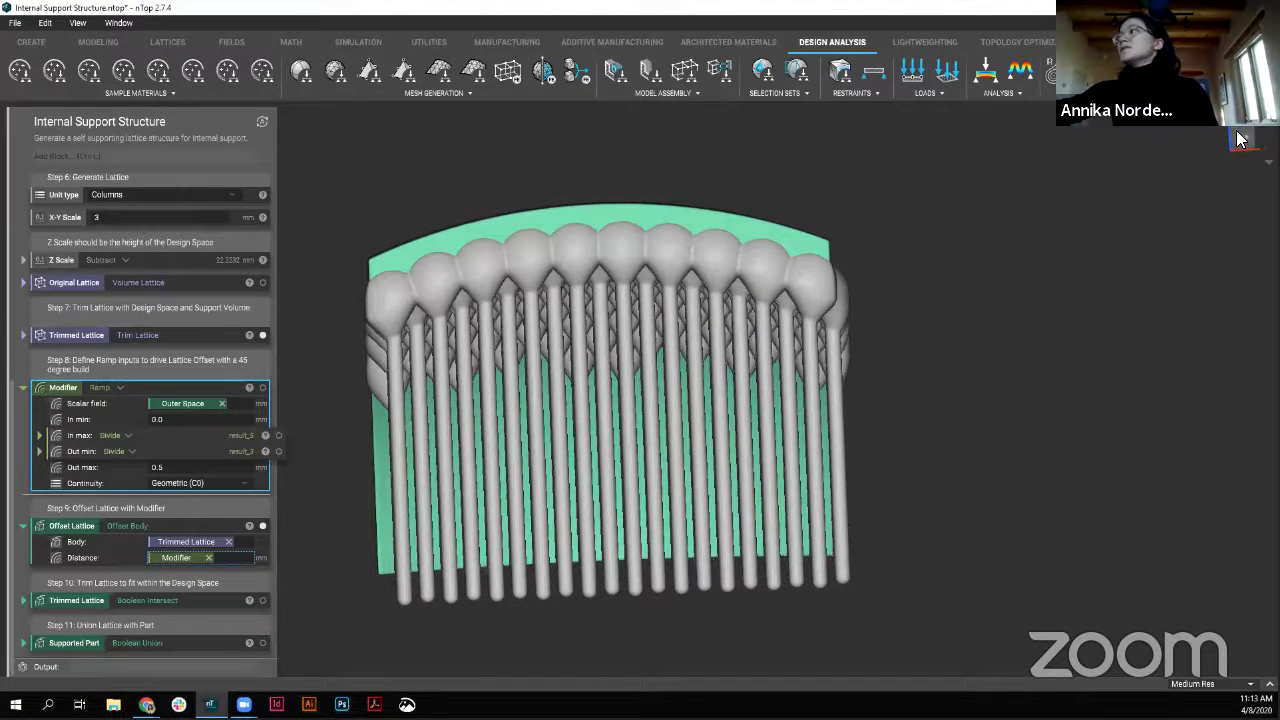
right_click_drag(660, 440, 576, 303)
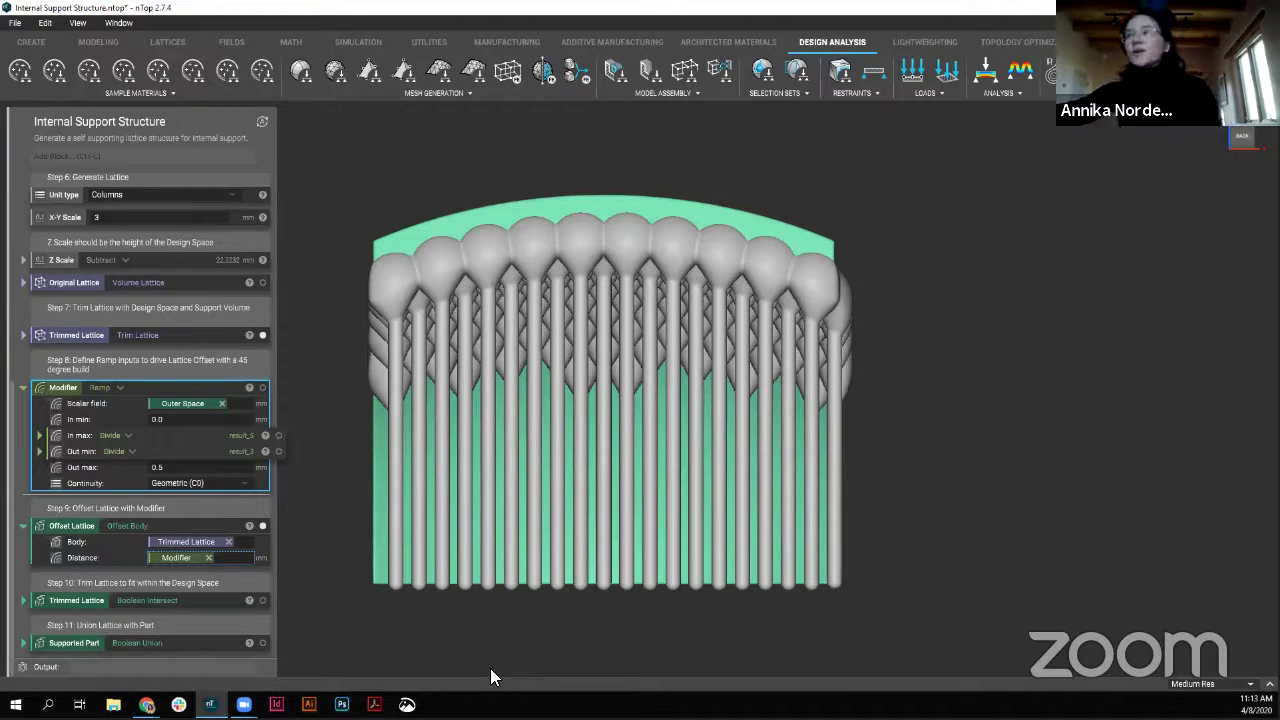
- Inspect the flared column heads up close where they meet beneath the Outer Space body
scroll(570, 250, "up", 2)
scroll(570, 250, "up", 3)
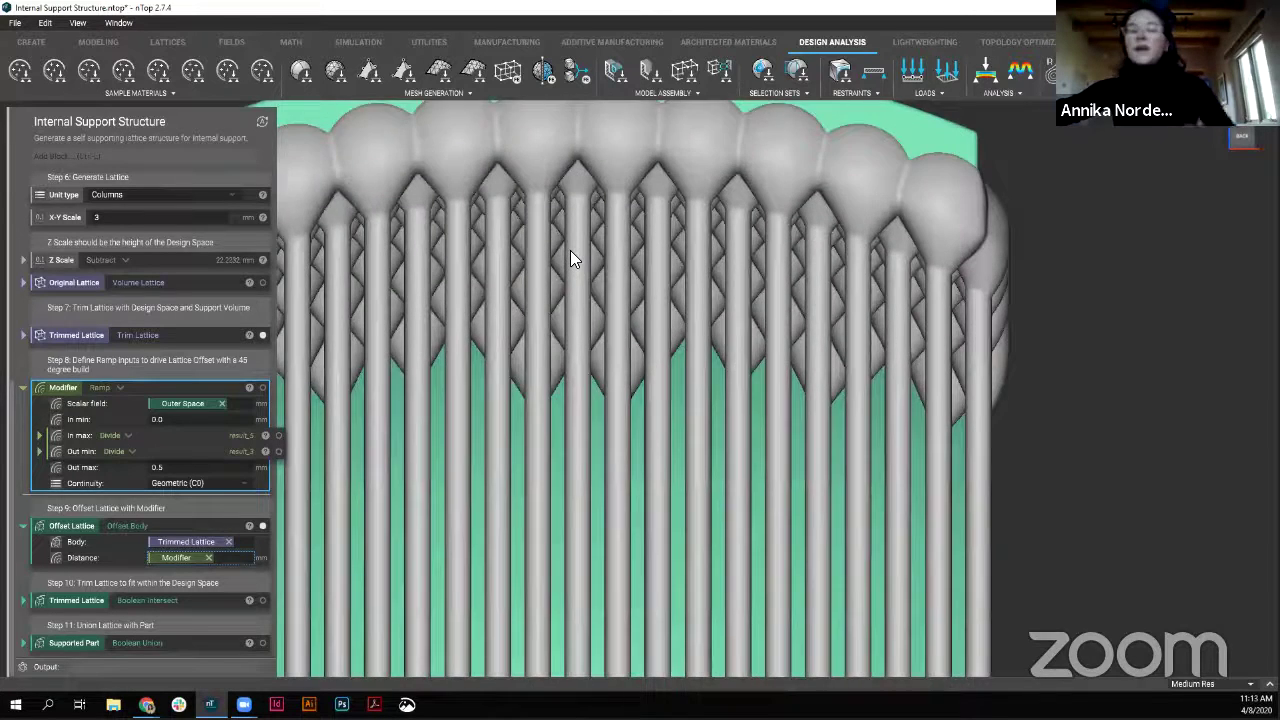
right_click_drag(628, 304, 652, 350)
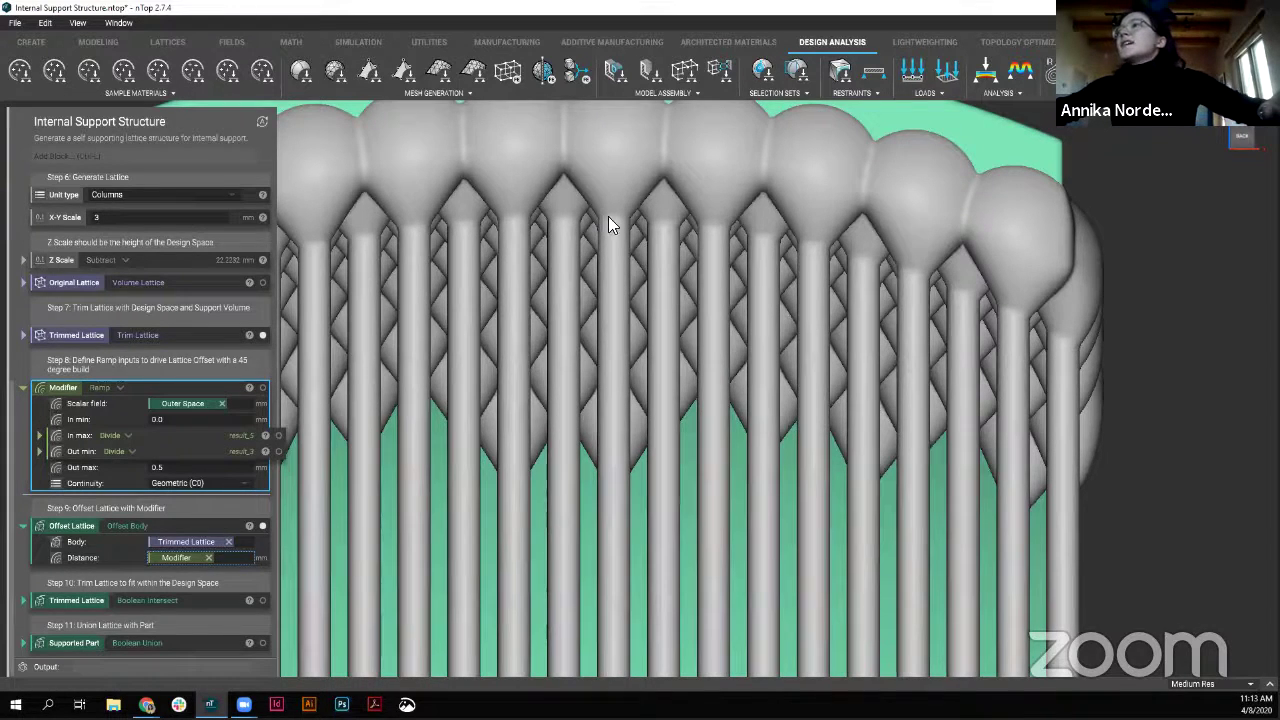
right_click_drag(924, 274, 1034, 482)
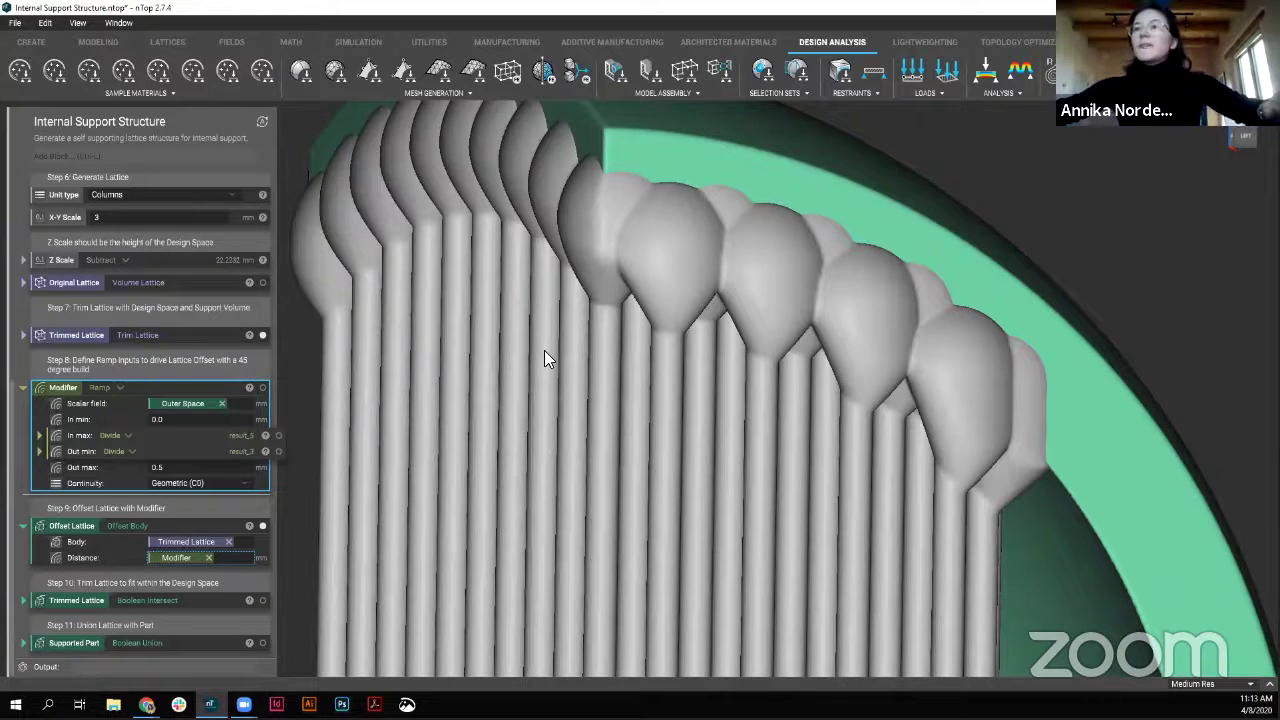
right_click_drag(564, 200, 848, 216)
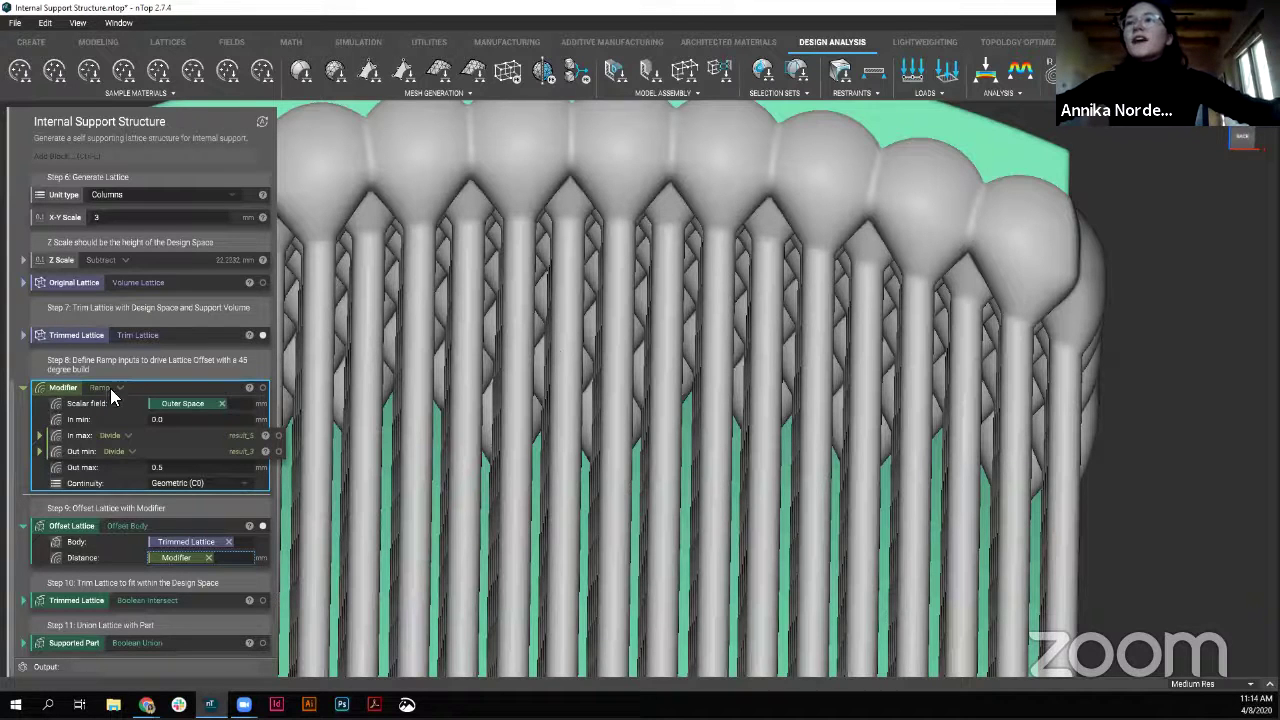
- Review the nested In max and Out min expressions of the Modifier ramp and the available math operation blocks
left_click(40, 435)
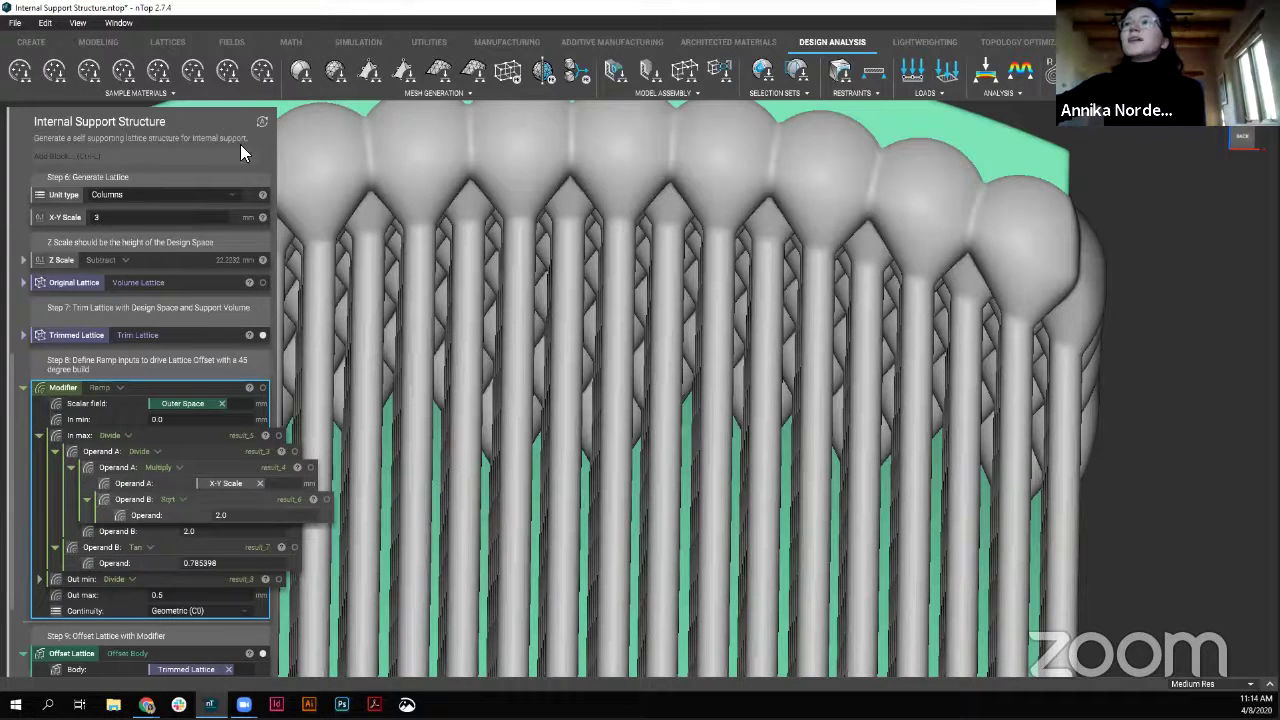
left_click(292, 42)
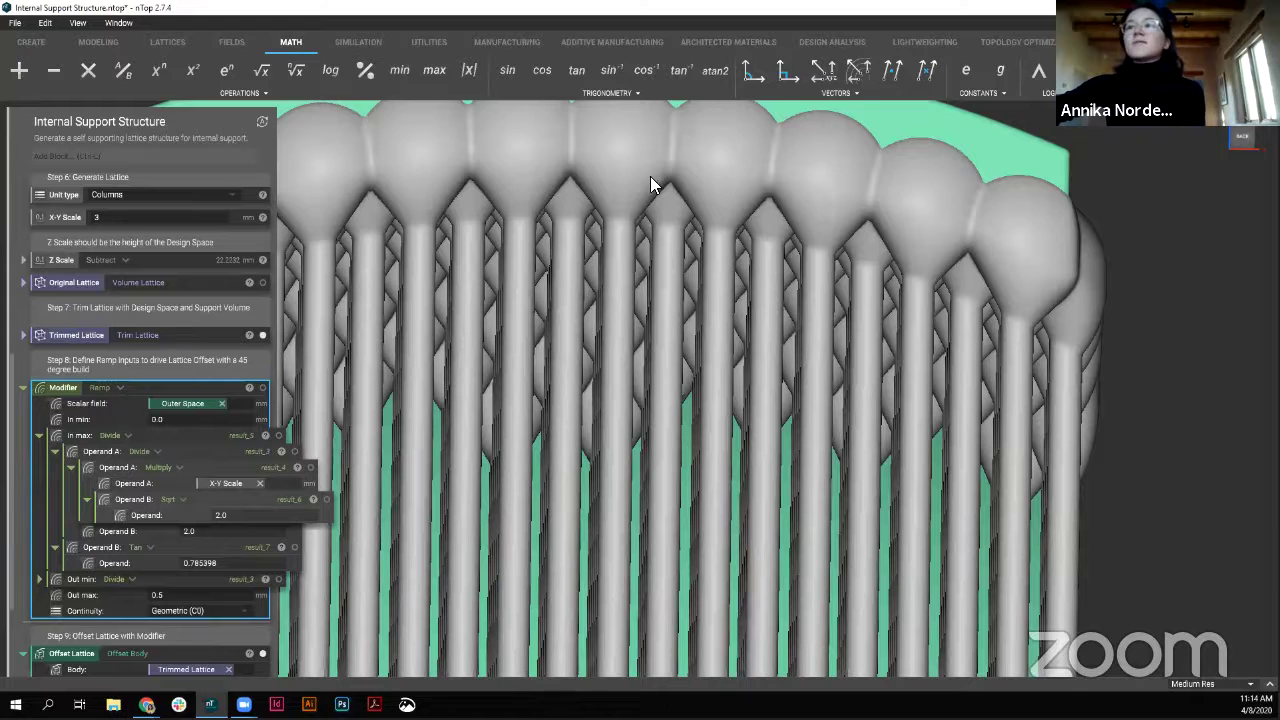
left_click(39, 435)
left_click(39, 451)
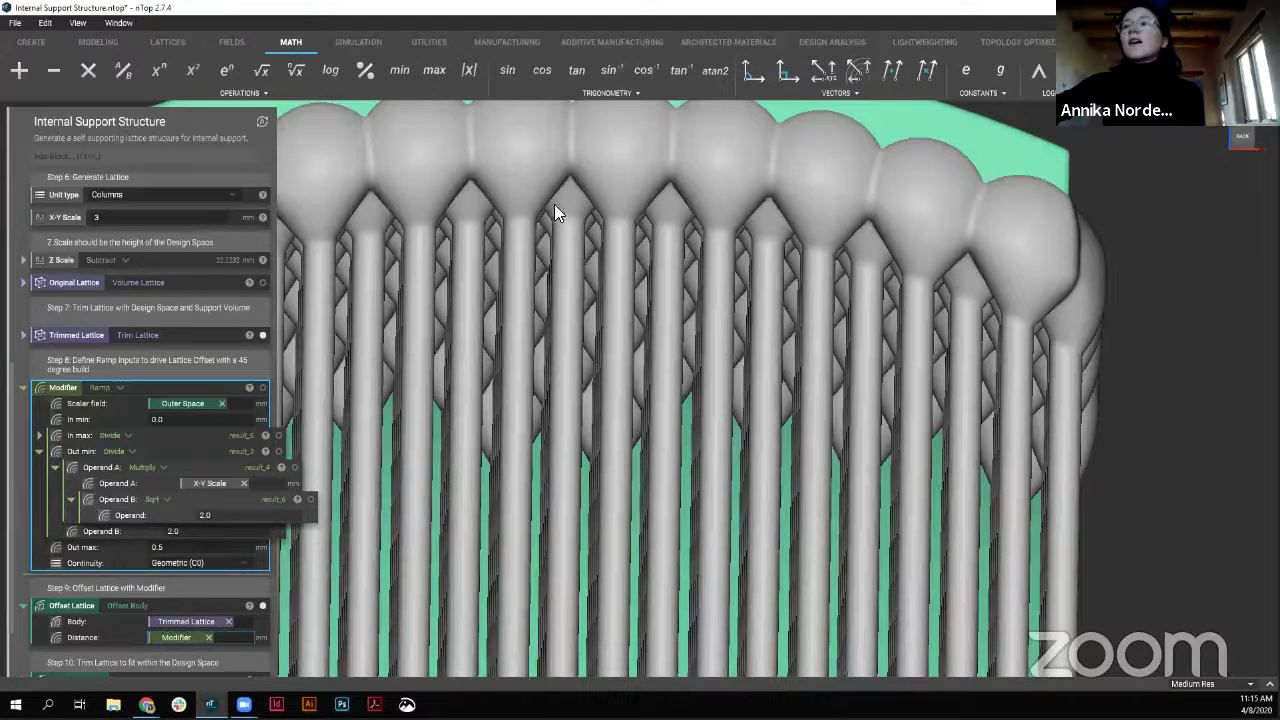
left_click(40, 451)
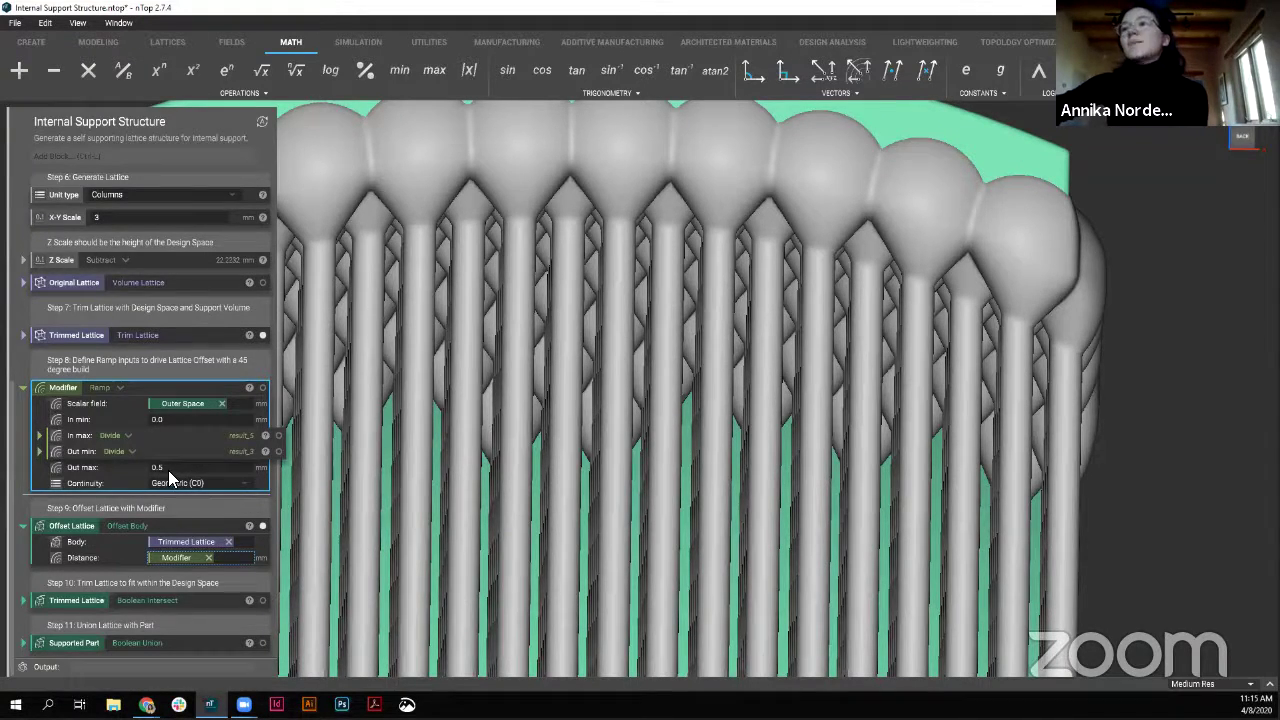
- Collapse the Modifier and Offset Lattice blocks and inspect the whole offset lattice under the Outer Space body
left_click(31, 383)
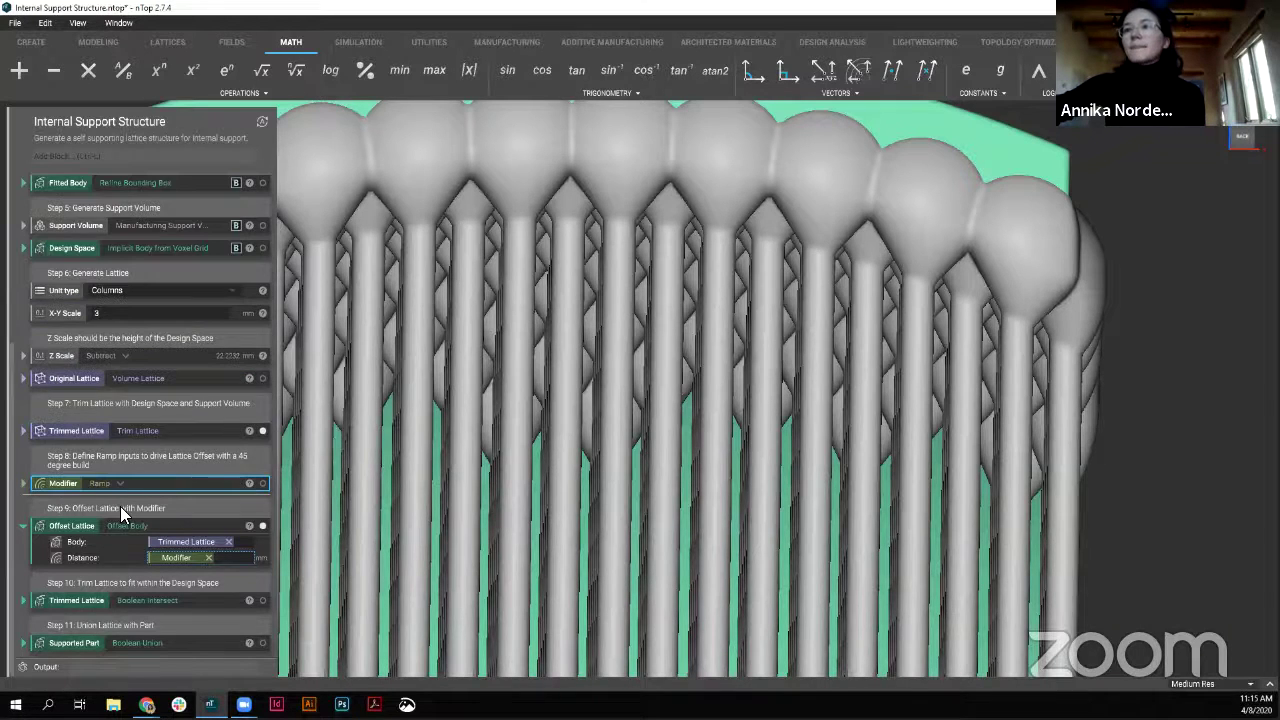
left_click(24, 526)
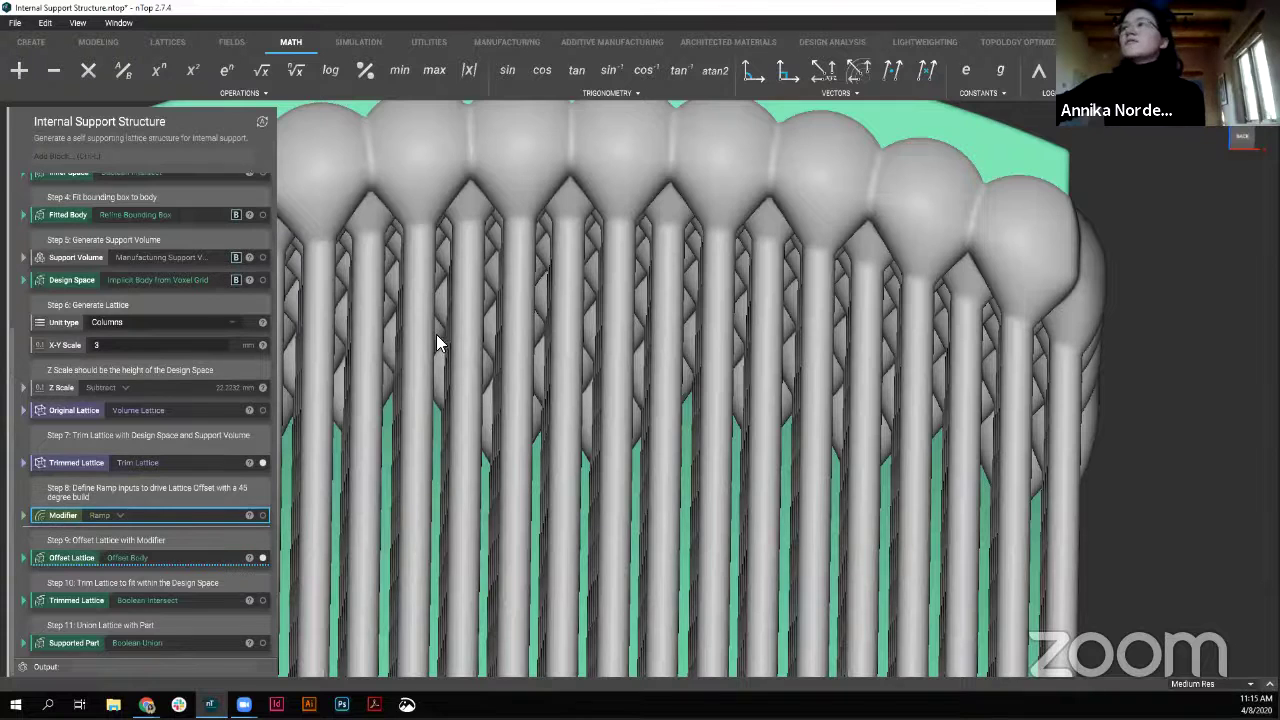
scroll(440, 334, "down", 2)
scroll(640, 300, "down", 2)
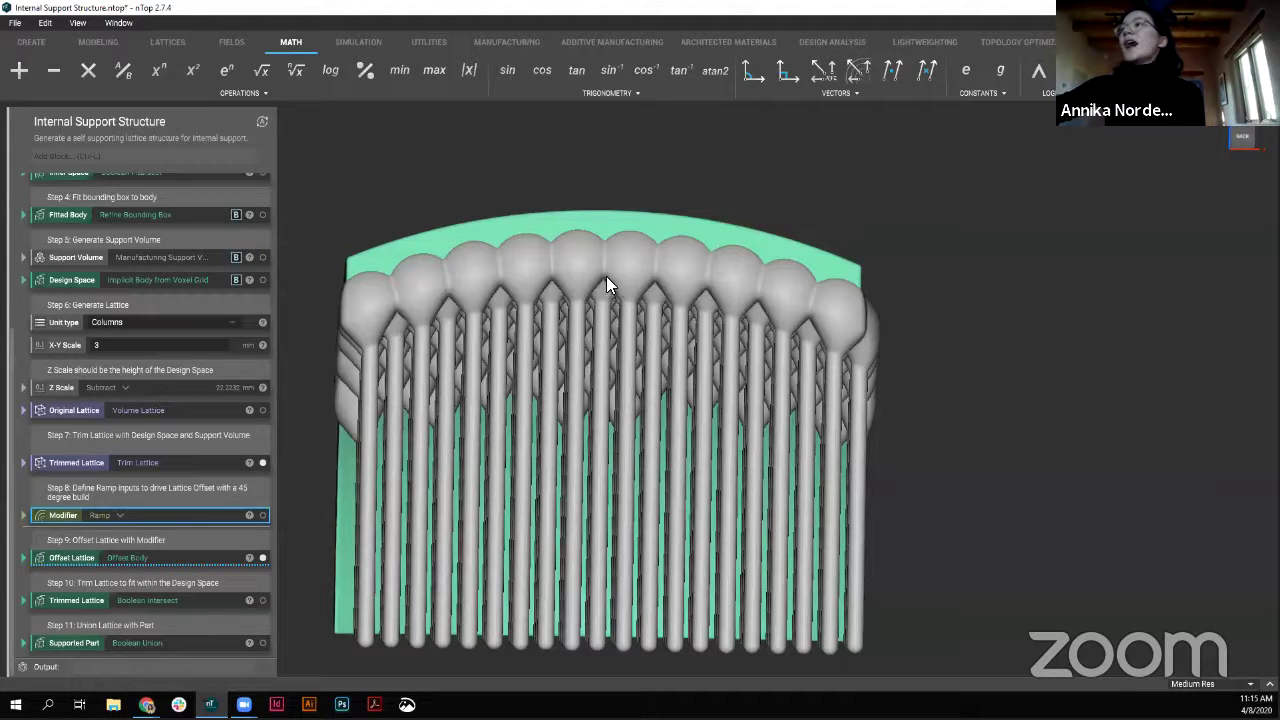
right_click_drag(636, 282, 761, 402)
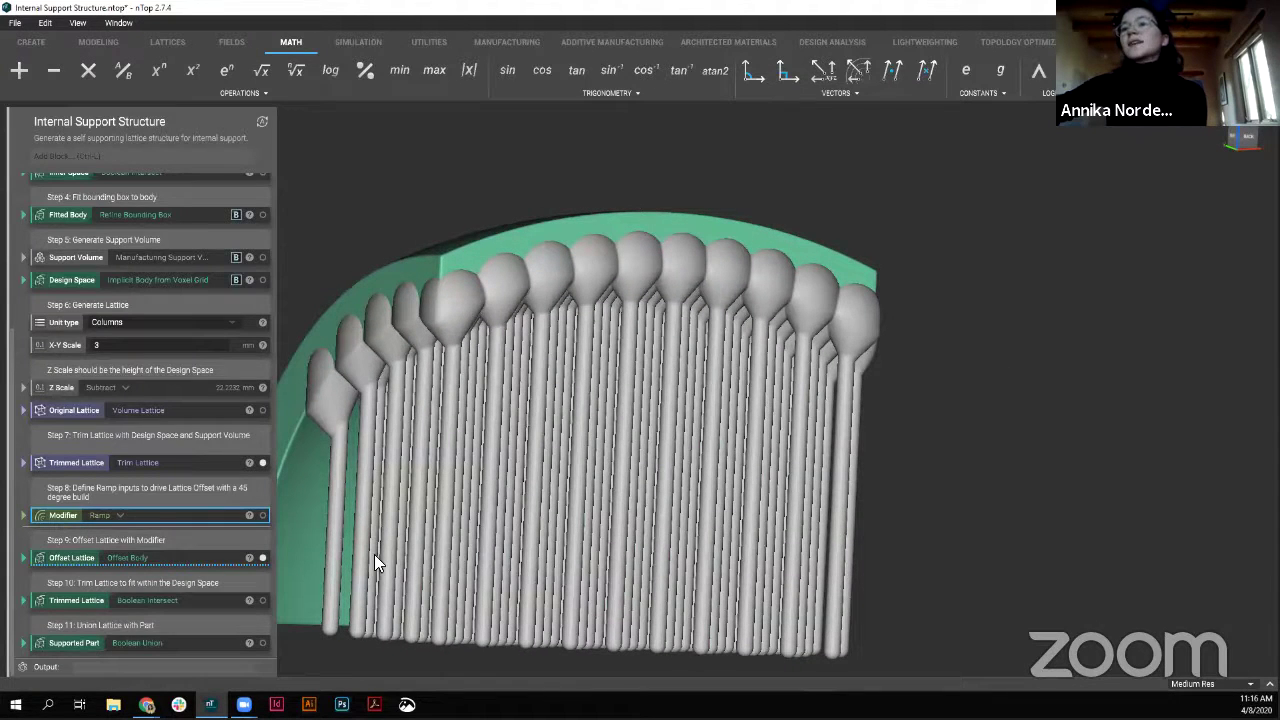
- Expand the Boolean Intersect block that trims the lattice and display its result in place of the Offset Lattice
left_click(23, 600)
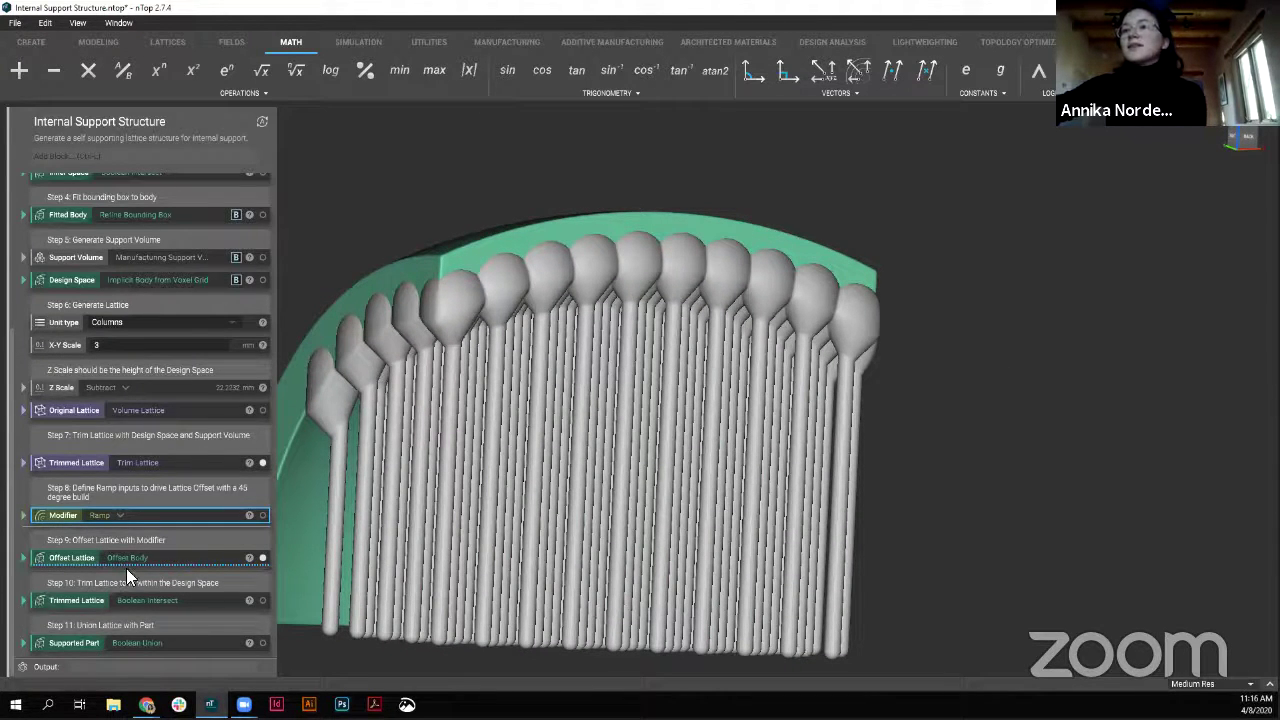
scroll(204, 548, "down", 2)
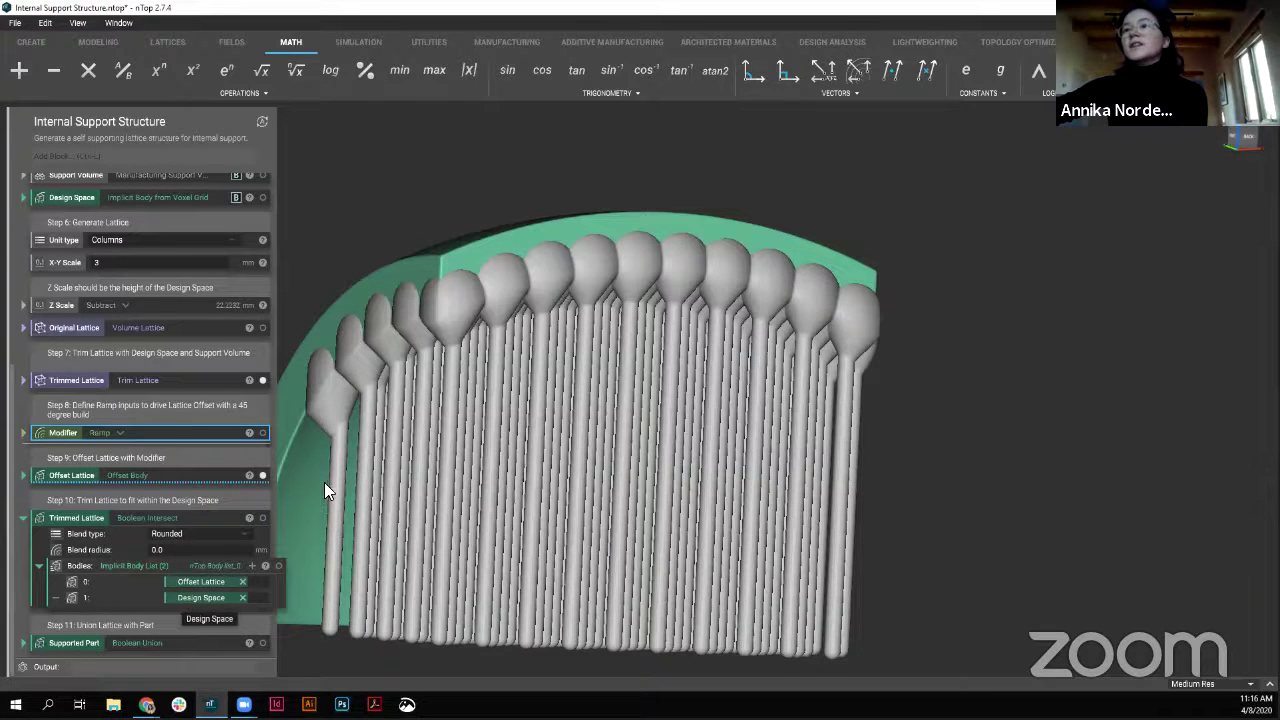
left_click(264, 517)
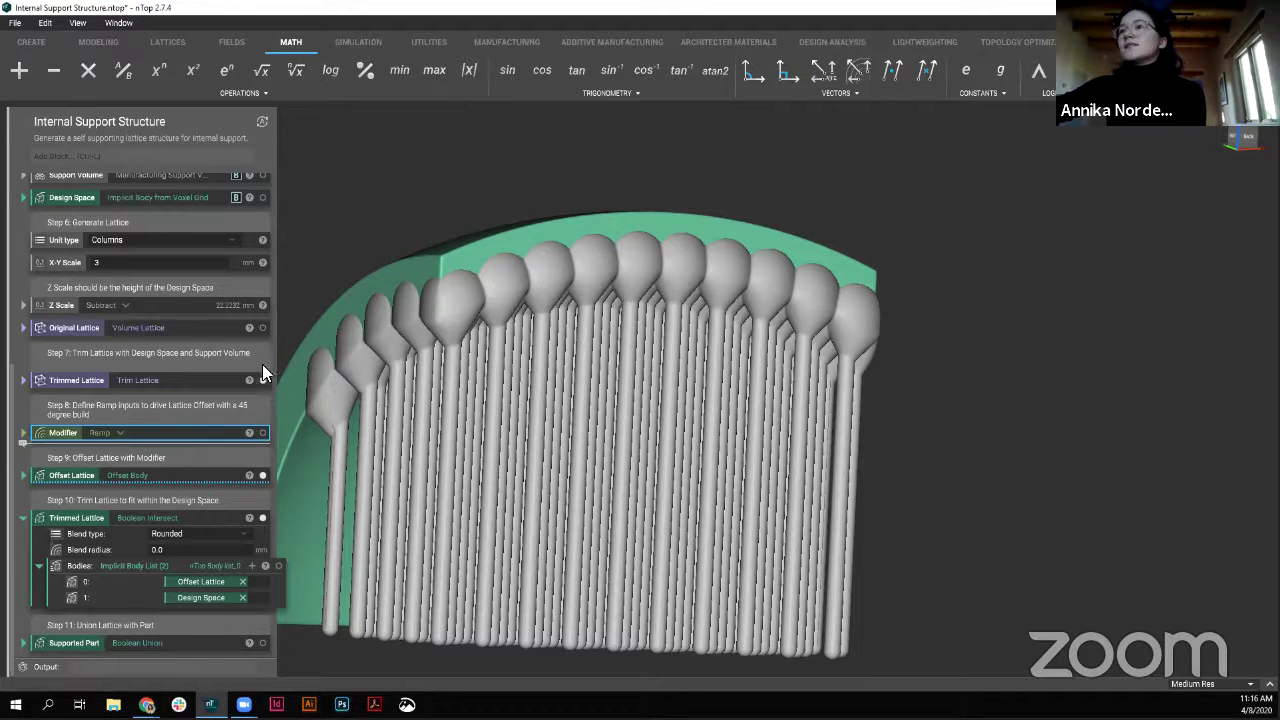
left_click(262, 475)
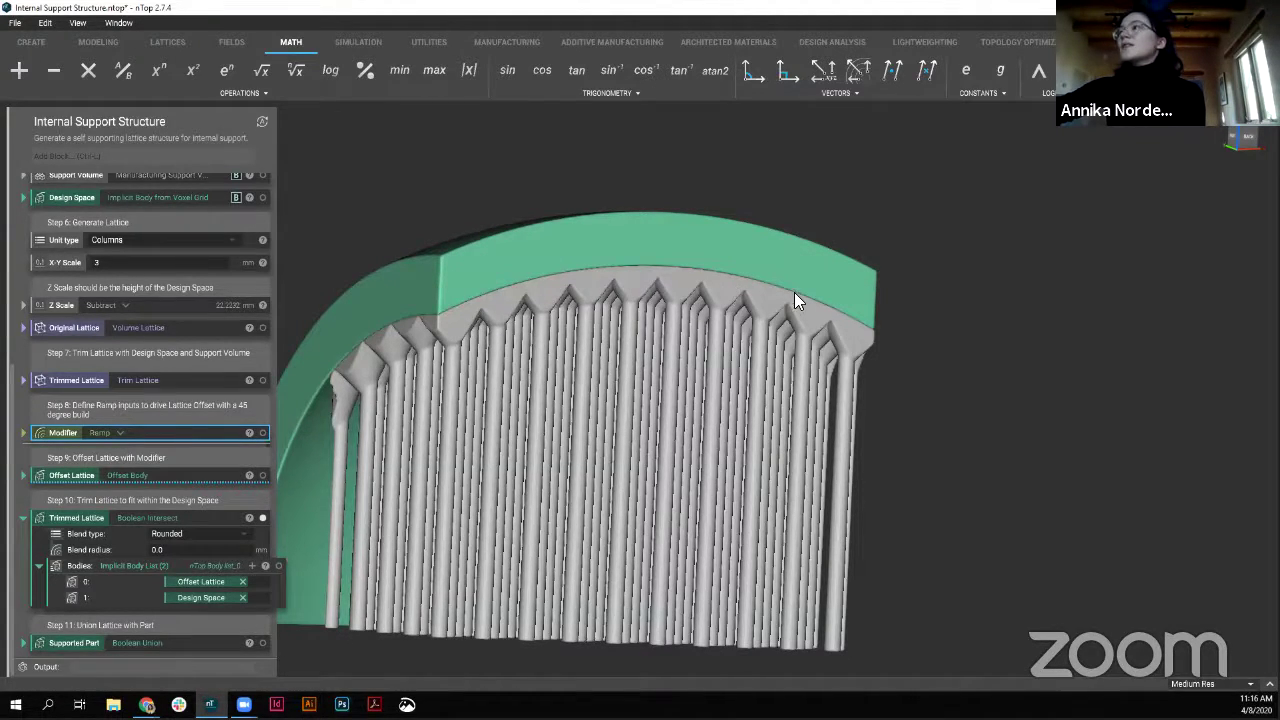
- Inspect the fit of the trimmed lattice against the Outer Space body from several angles, including the straight left view
right_click_drag(794, 293, 740, 366)
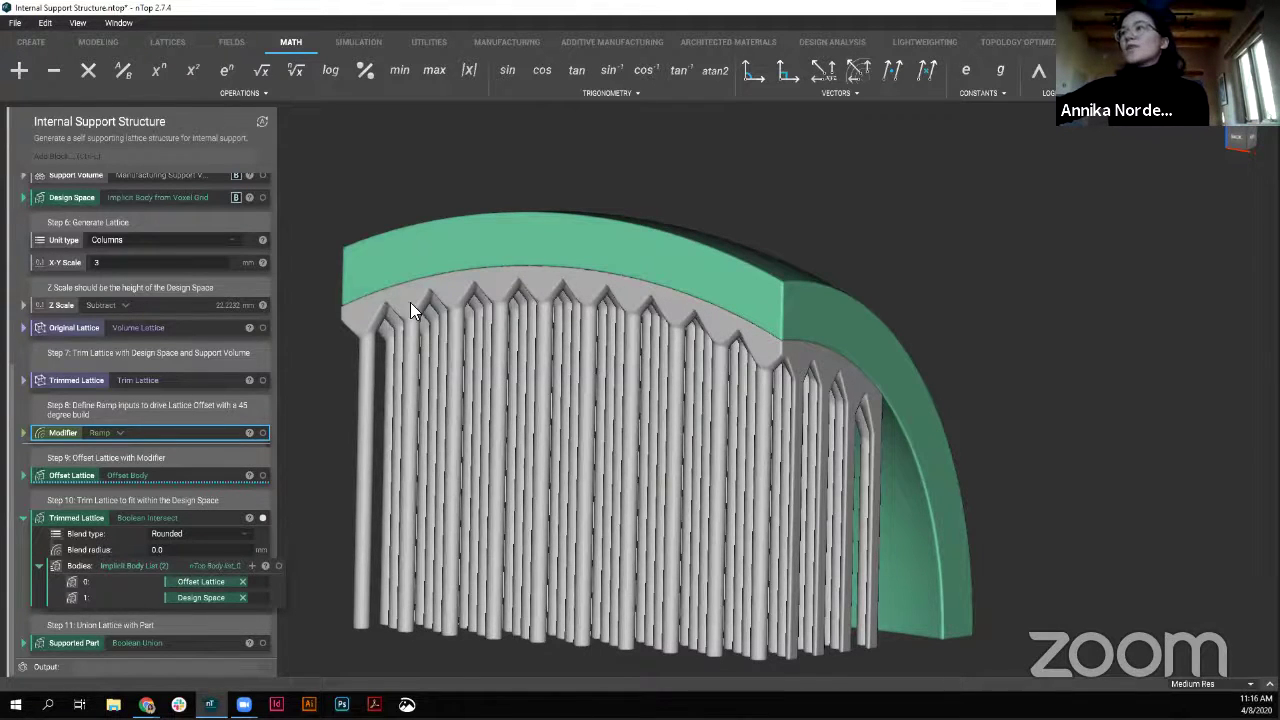
right_click_drag(410, 302, 826, 334)
right_click_drag(646, 316, 1246, 148)
left_click(1244, 146)
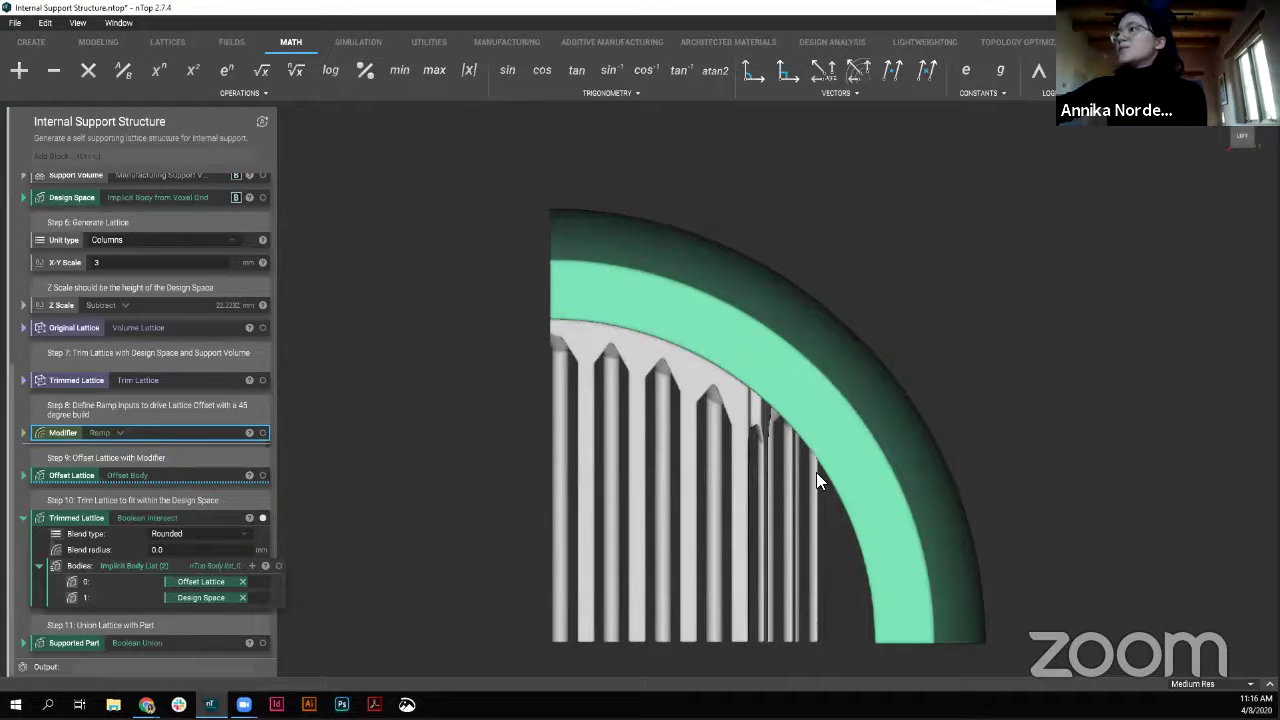
right_click_drag(840, 383, 850, 408)
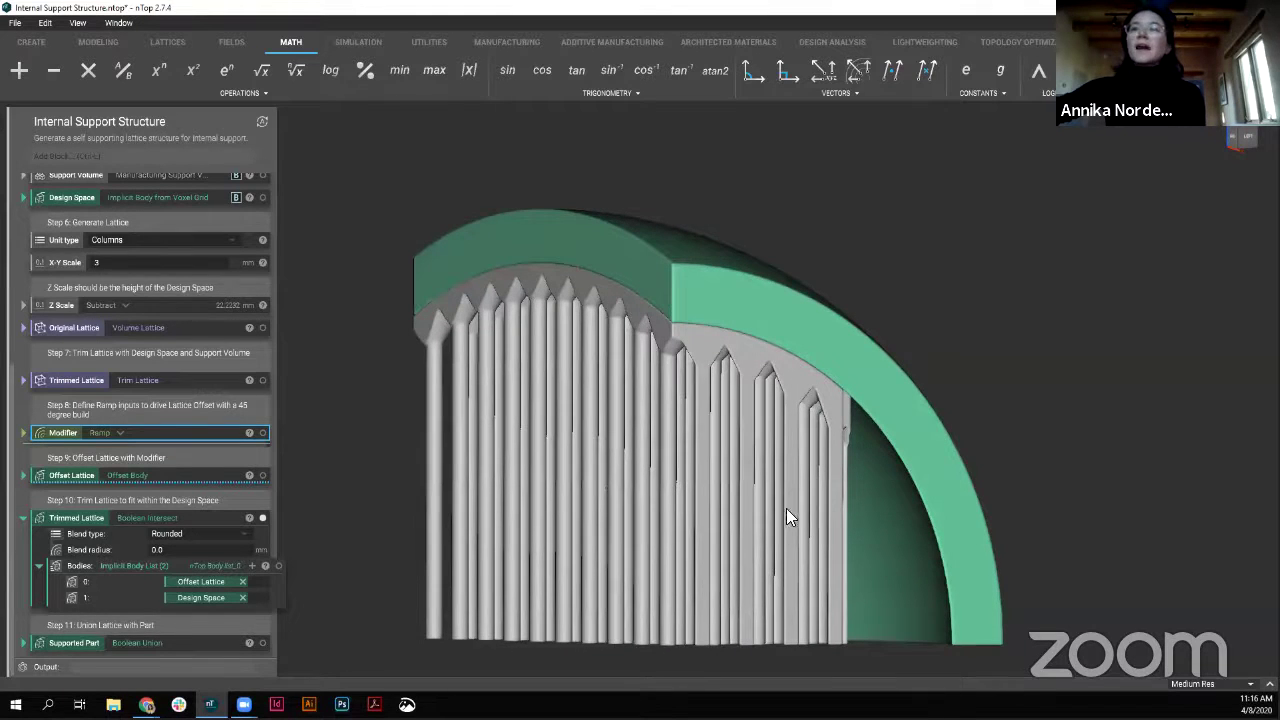
- Collapse the Boolean Intersect block, expand the Supported Part Boolean Union of Trimmed Lattice and Outer Space, and display its result
right_click_drag(786, 380, 1004, 388)
right_click_drag(727, 358, 760, 449)
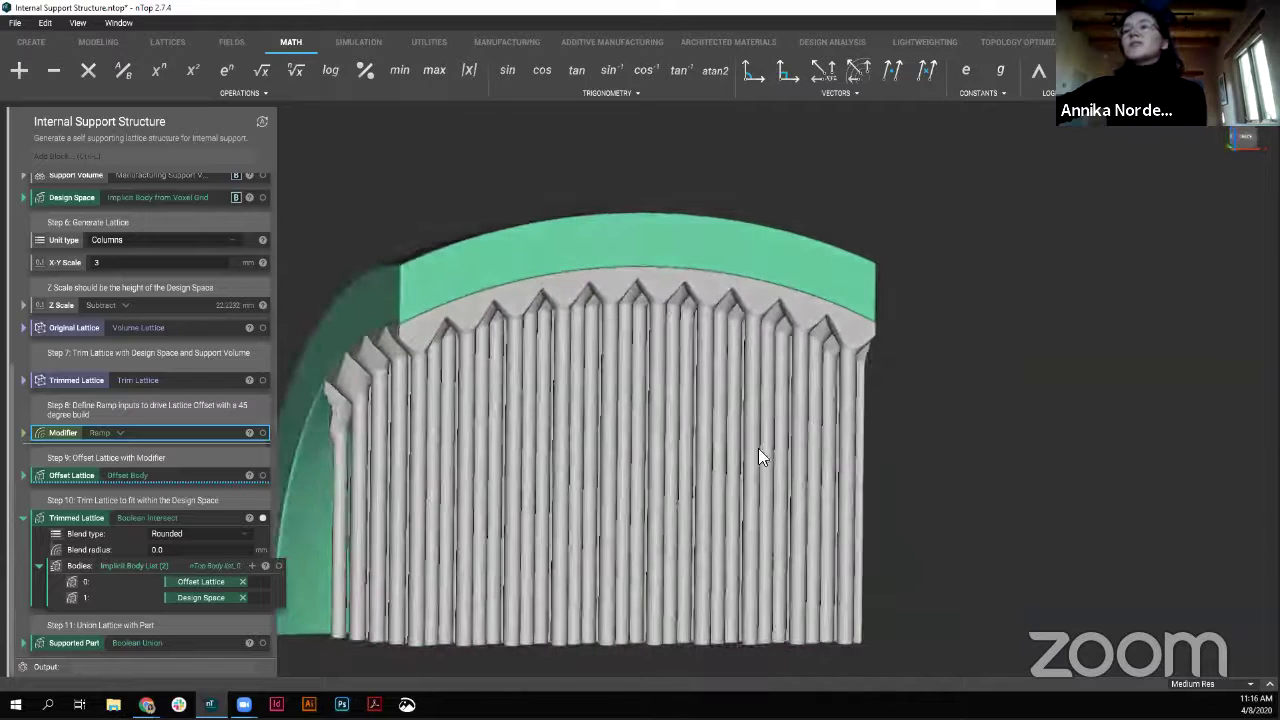
left_click(22, 518)
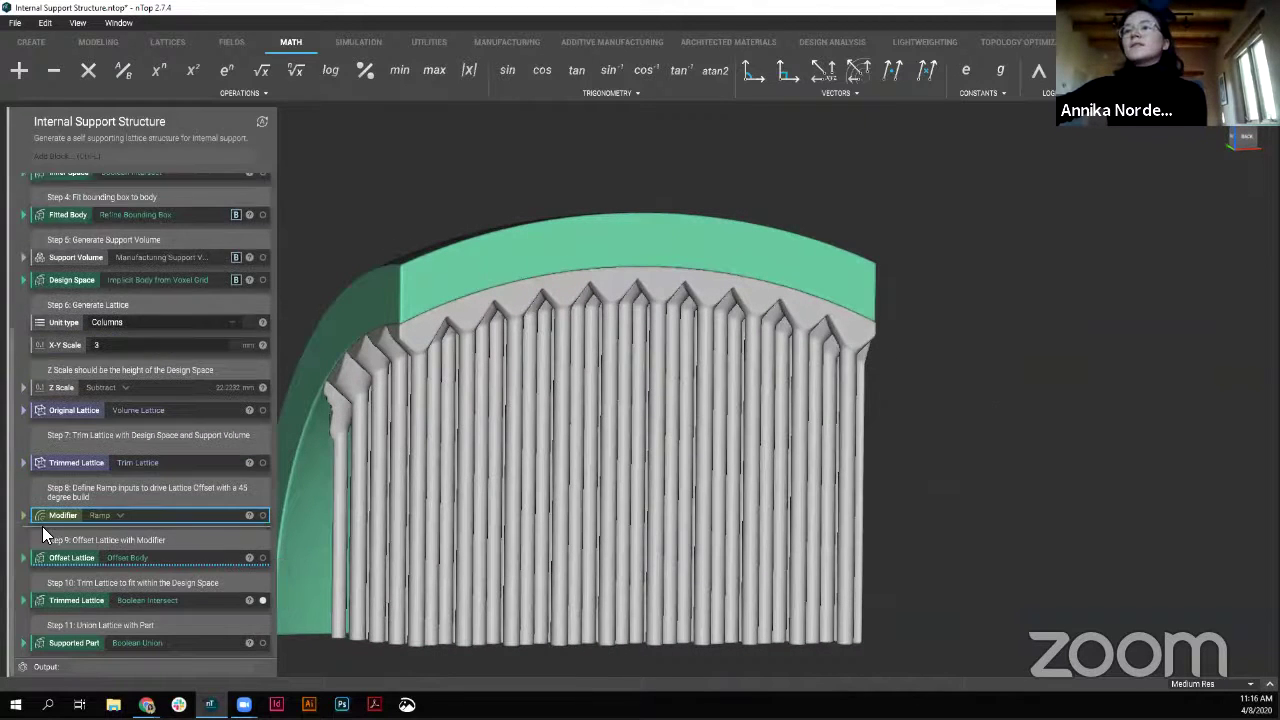
left_click(22, 643)
scroll(226, 556, "down", 2)
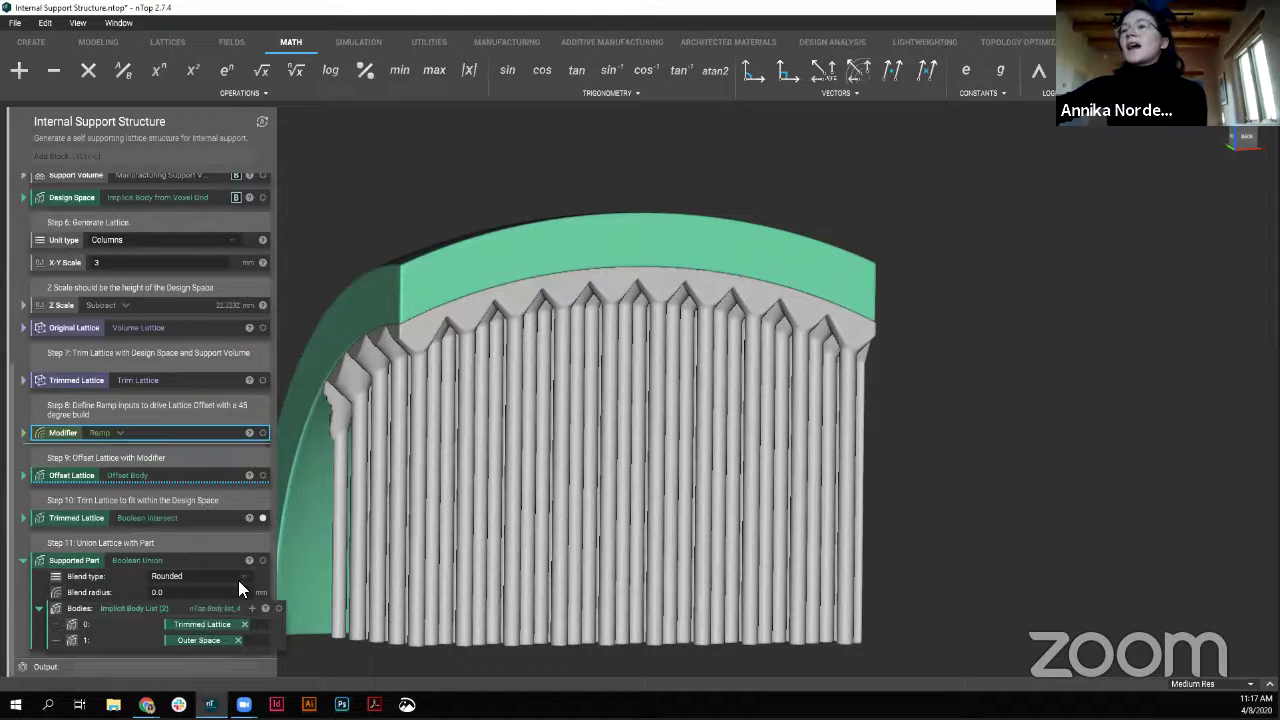
left_click(199, 562)
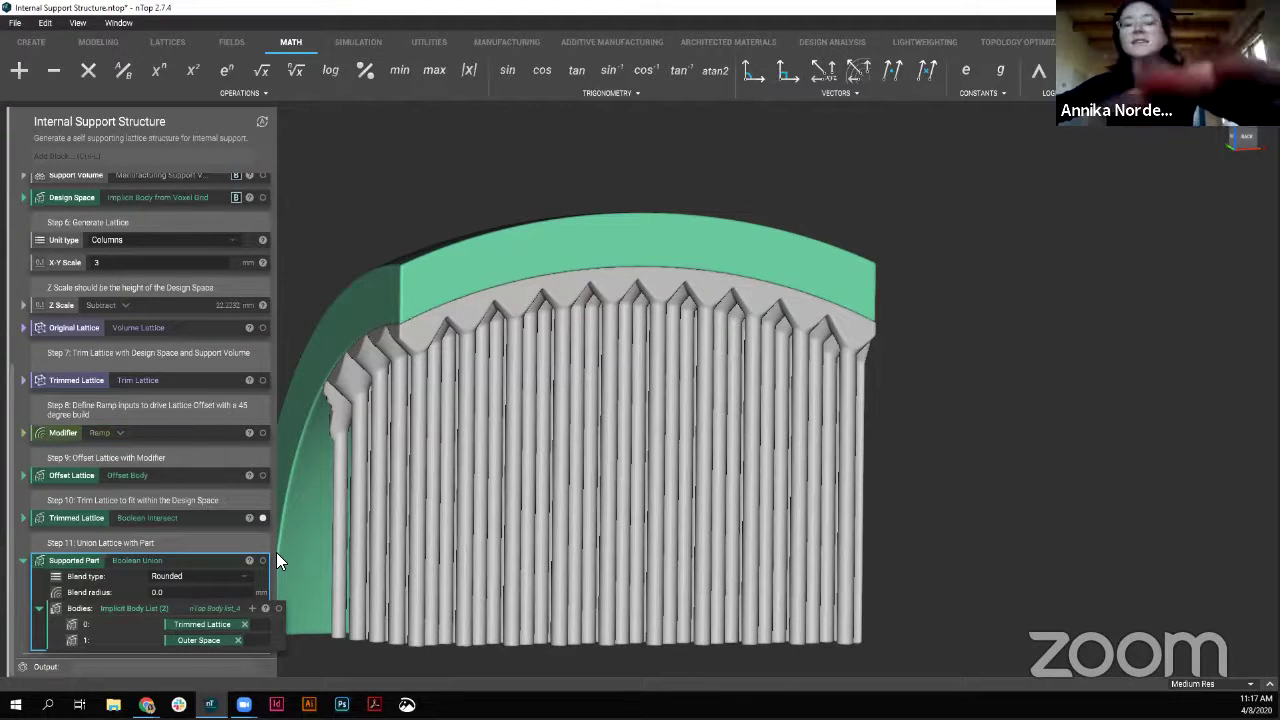
left_click(263, 561)
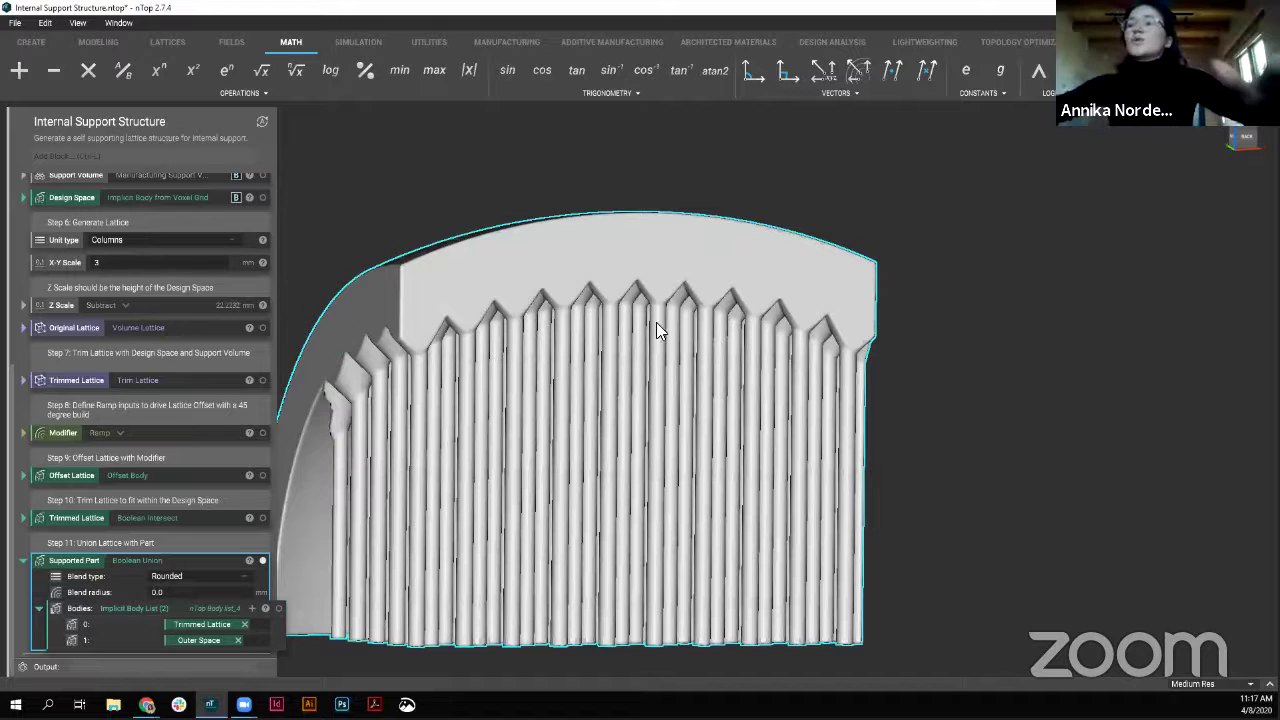
- Inspect the unioned Supported Part from several angles, including the column tips where the lattice meets the shell
right_click_drag(616, 336, 400, 338)
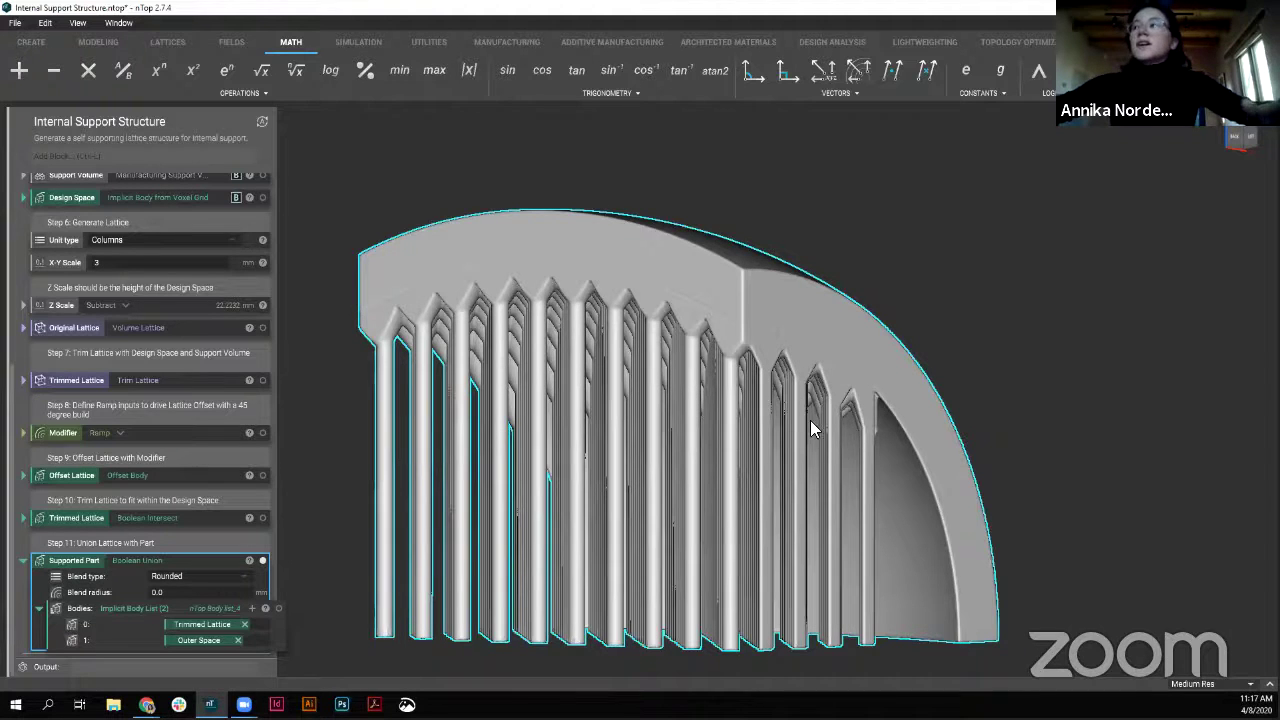
right_click_drag(778, 426, 606, 222)
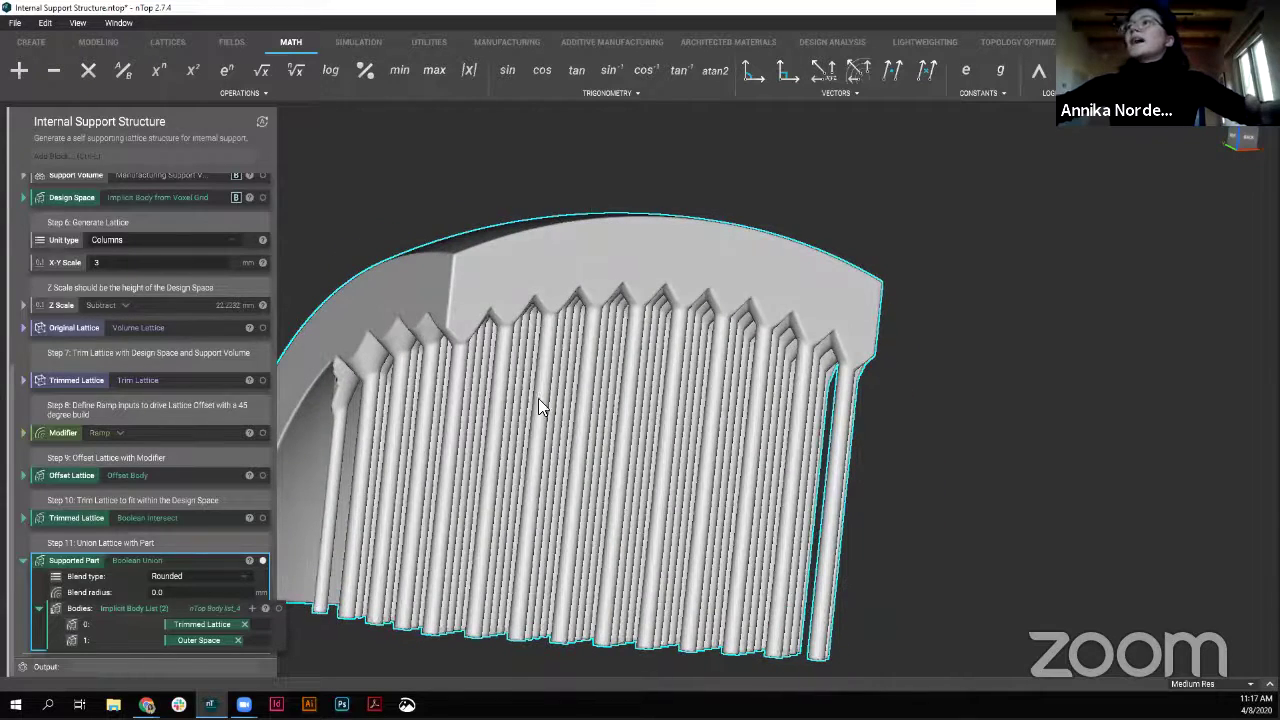
right_click_drag(564, 412, 904, 506)
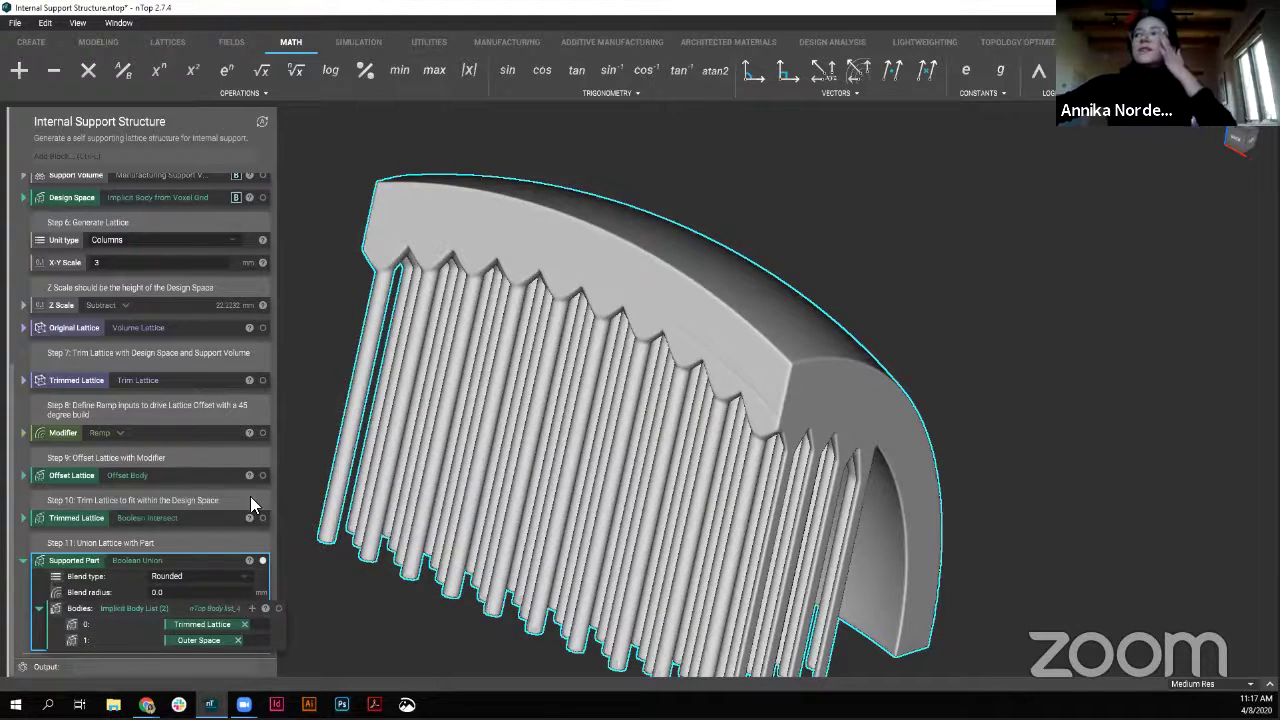
right_click_drag(818, 410, 331, 446)
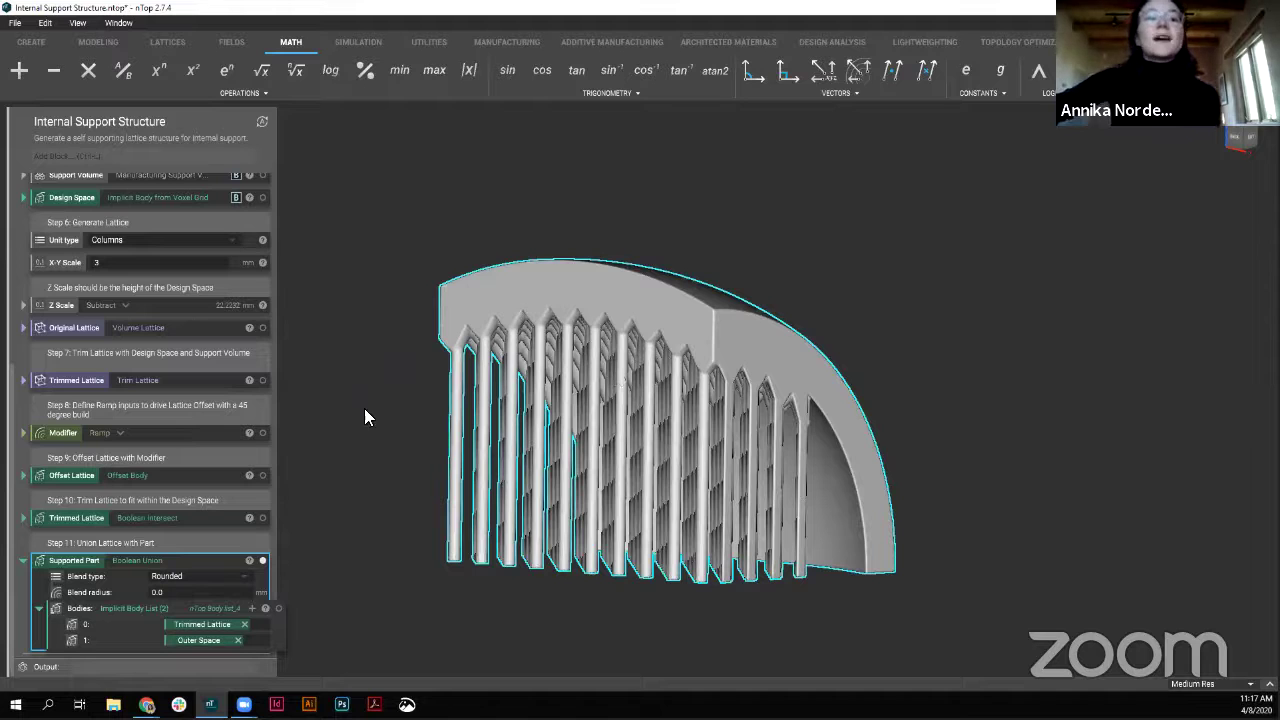
right_click_drag(710, 452, 914, 388)
right_click_drag(628, 533, 817, 531)
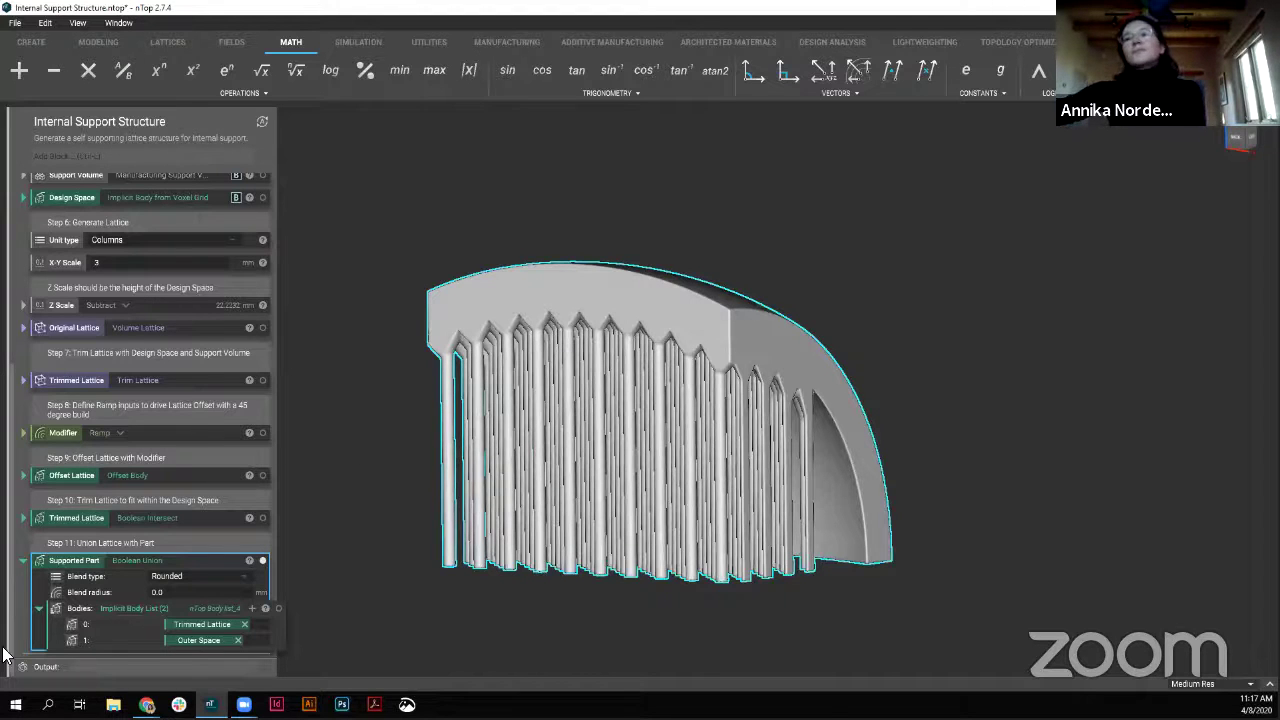
- Collapse the Supported Part block and review the whole notebook workflow from Step 1 Import part to Step 11 Union Lattice with Part
left_click(24, 565)
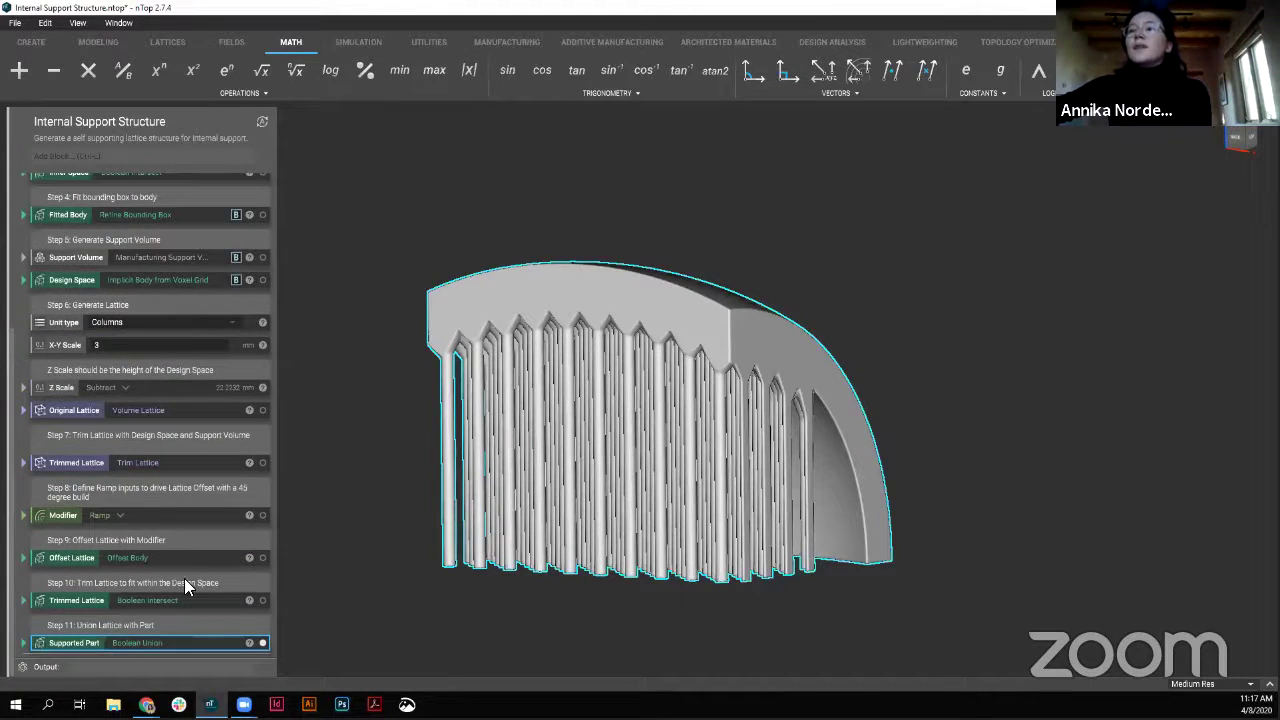
scroll(190, 584, "up", 4)
scroll(188, 411, "down", 4)
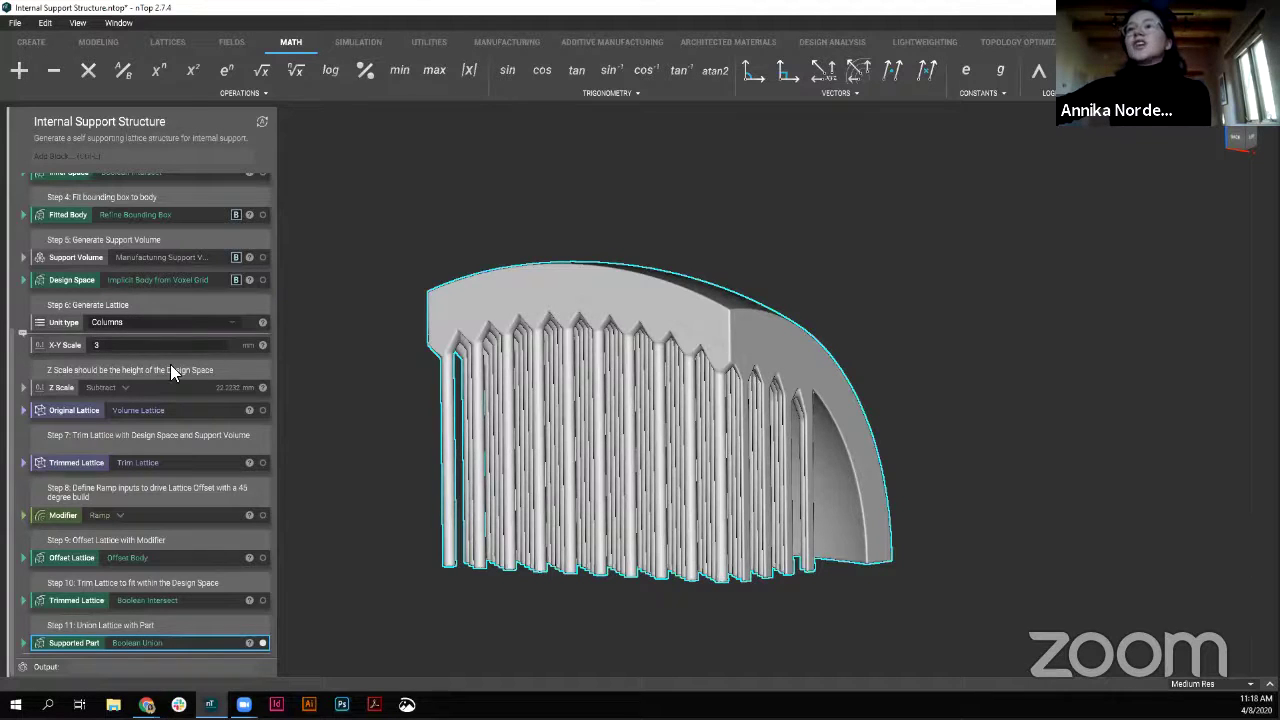
scroll(142, 452, "up", 5)
scroll(174, 368, "down", 3)
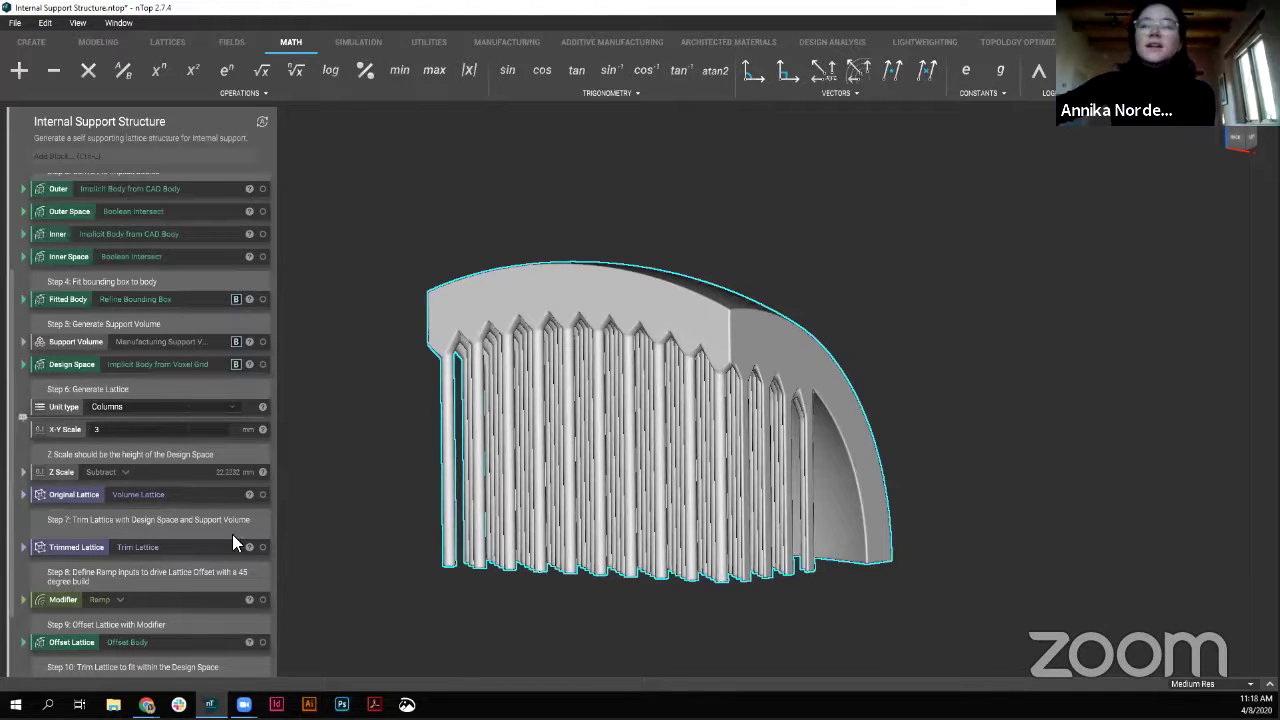
scroll(138, 450, "up", 3)
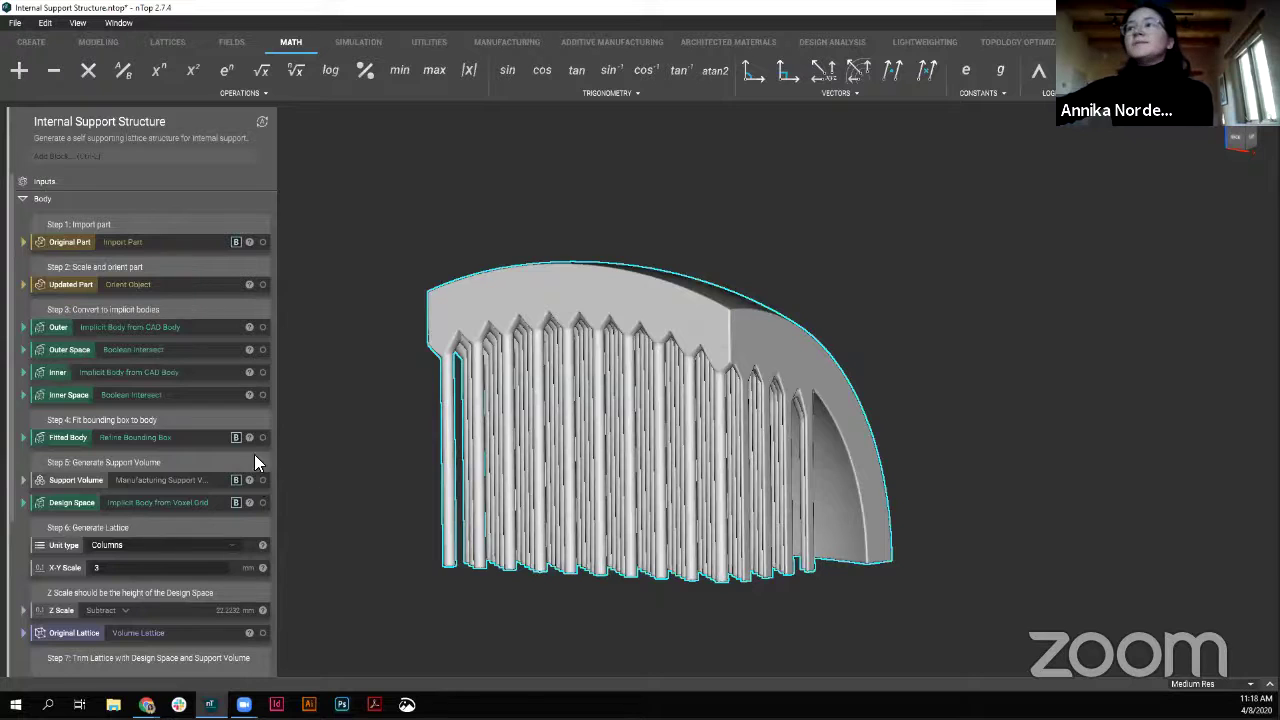
scroll(185, 450, "down", 5)
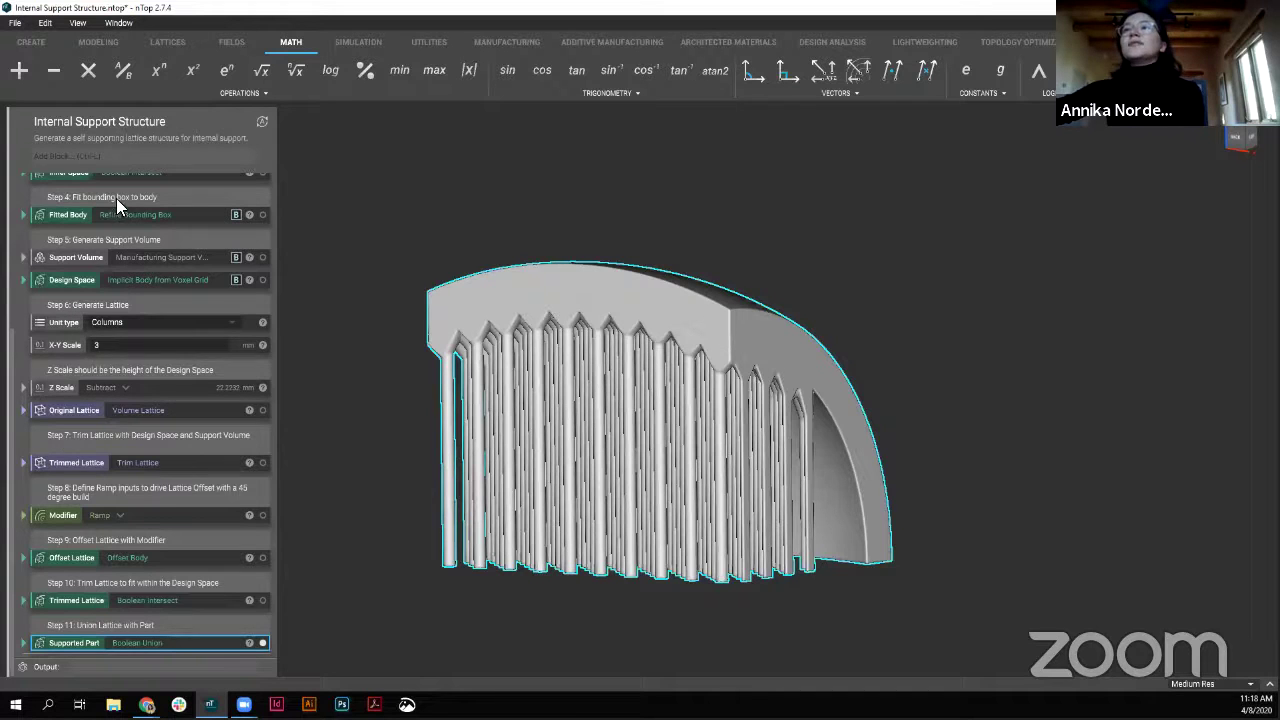
scroll(153, 490, "up", 5)
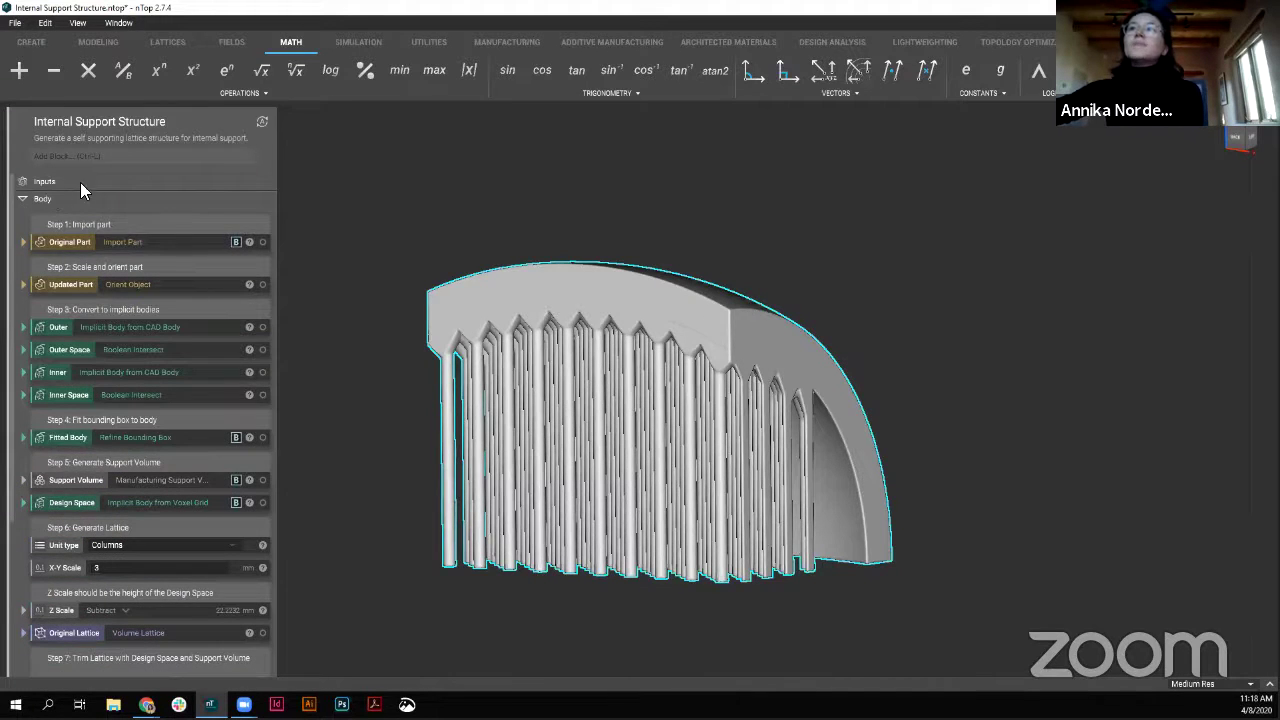
scroll(142, 598, "down", 5)
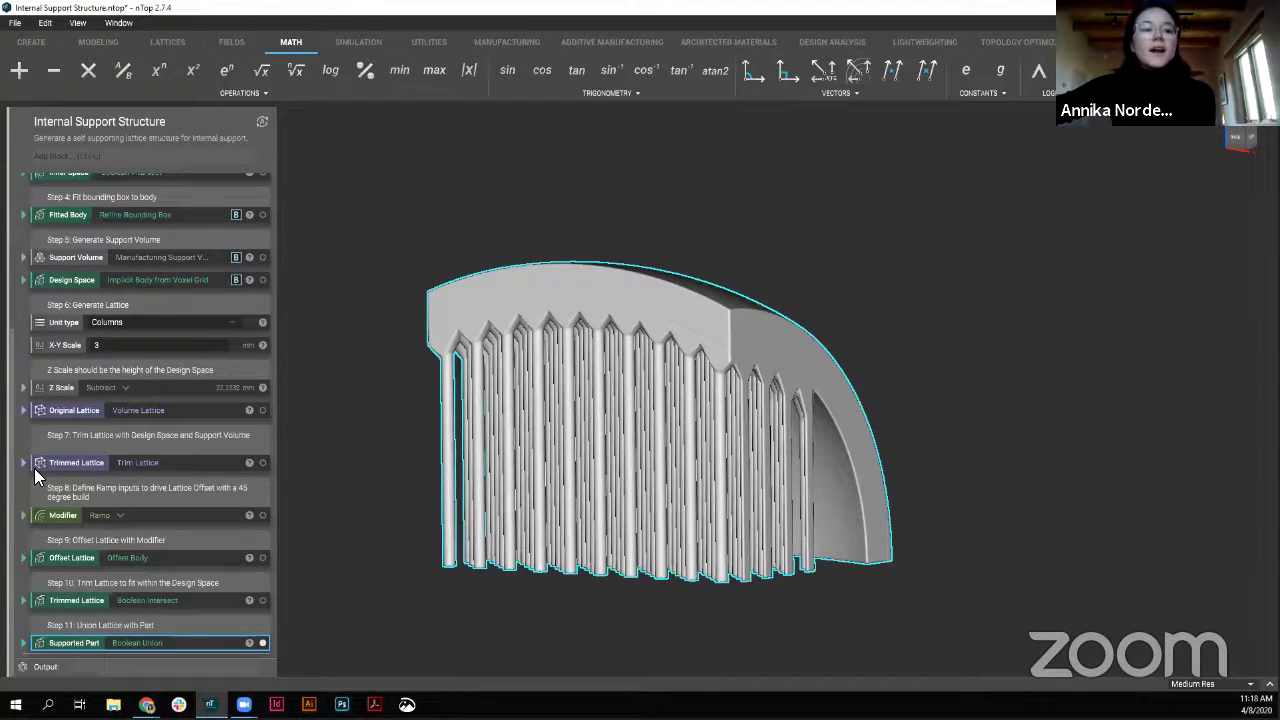
- Switch to the browser and skim the Custom Block Walk-through article's steps on inputs, output, naming and saving
key("super+d")
key("super+d")
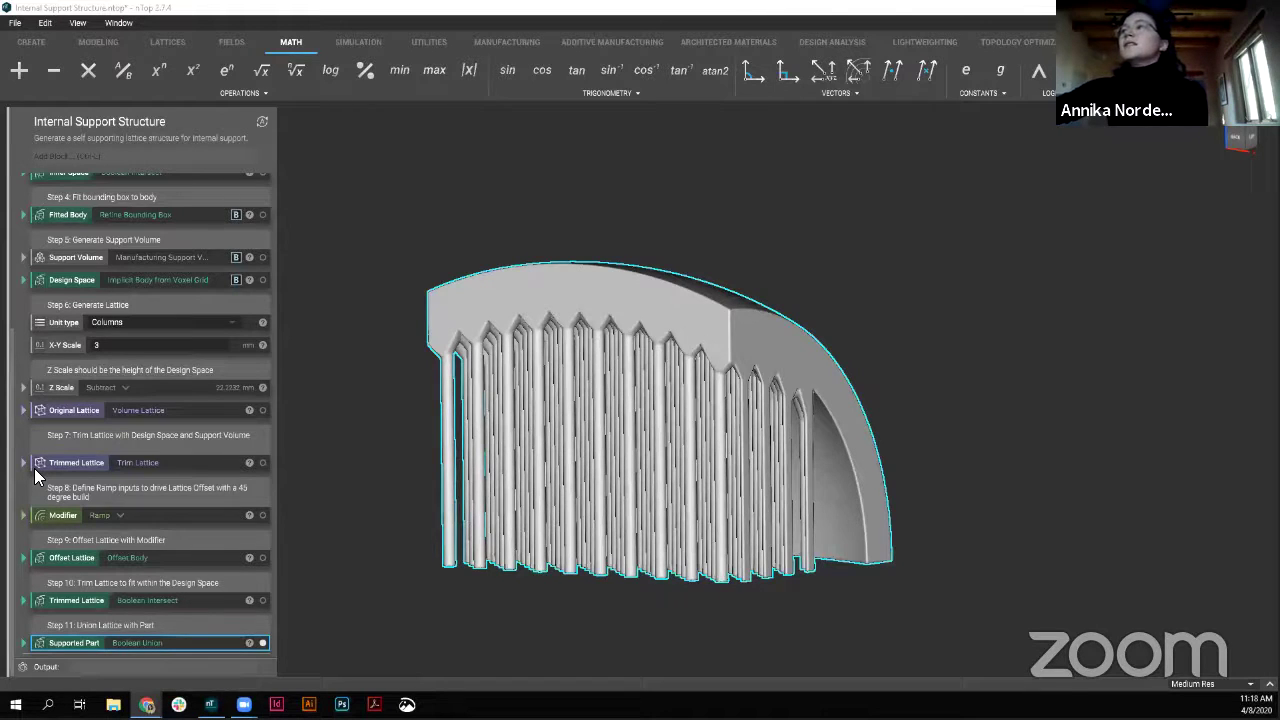
key("alt+Tab")
scroll(790, 402, "down", 12)
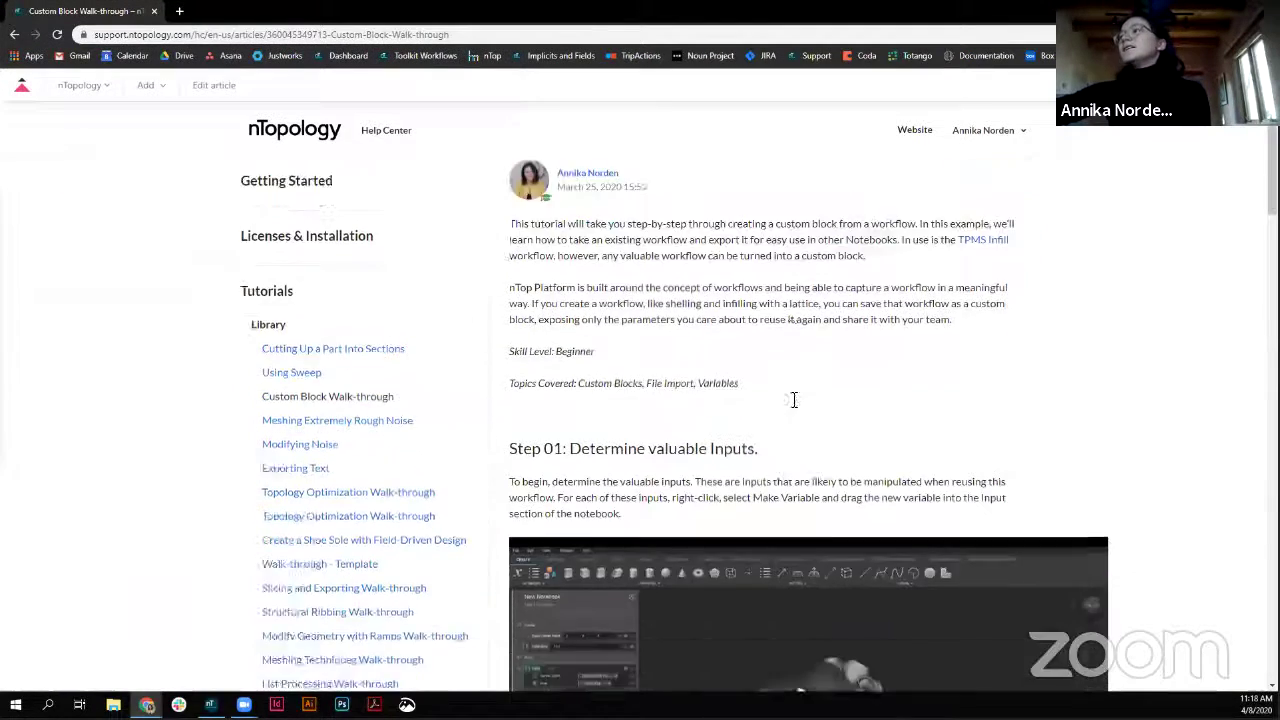
scroll(802, 460, "down", 5)
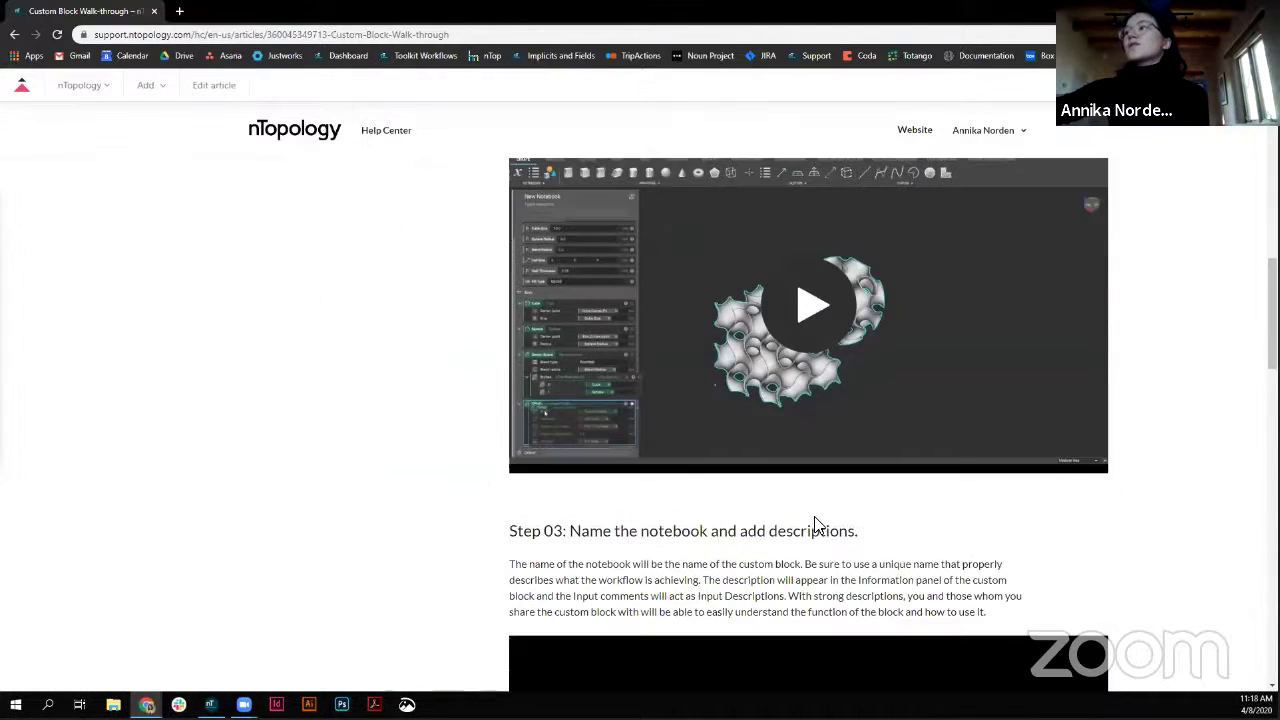
scroll(815, 583, "down", 3)
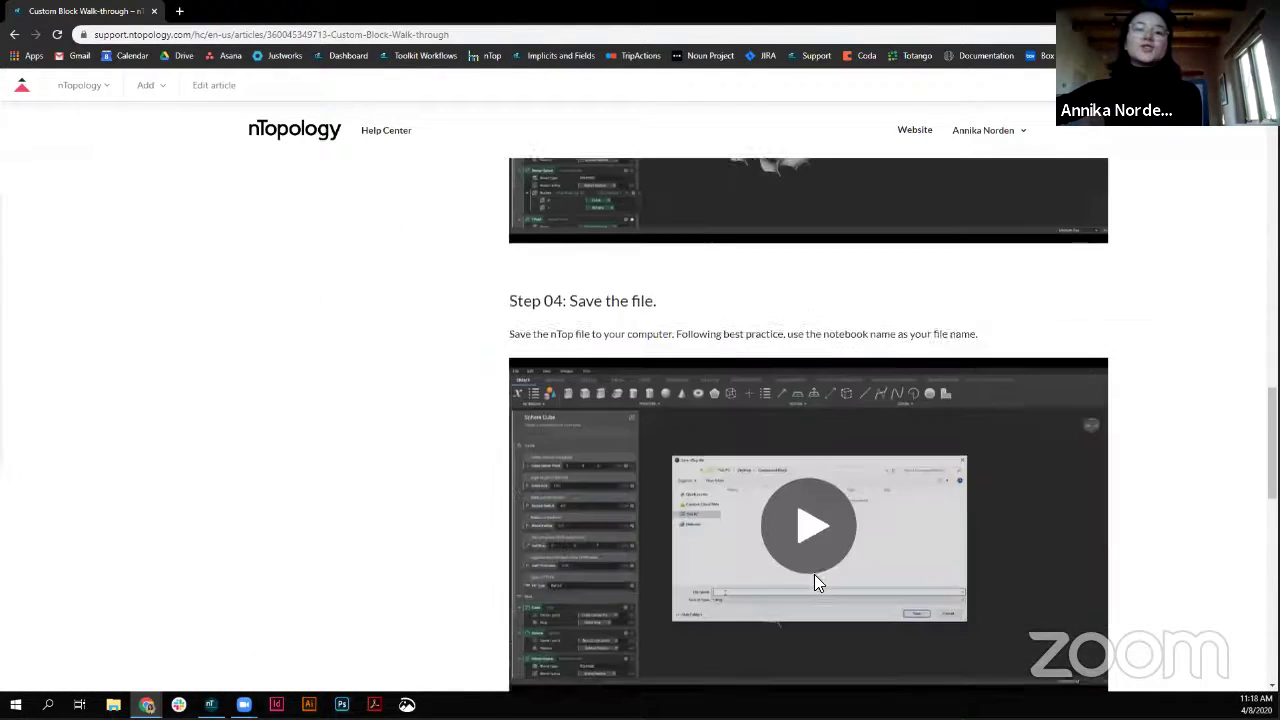
scroll(815, 583, "up", 9)
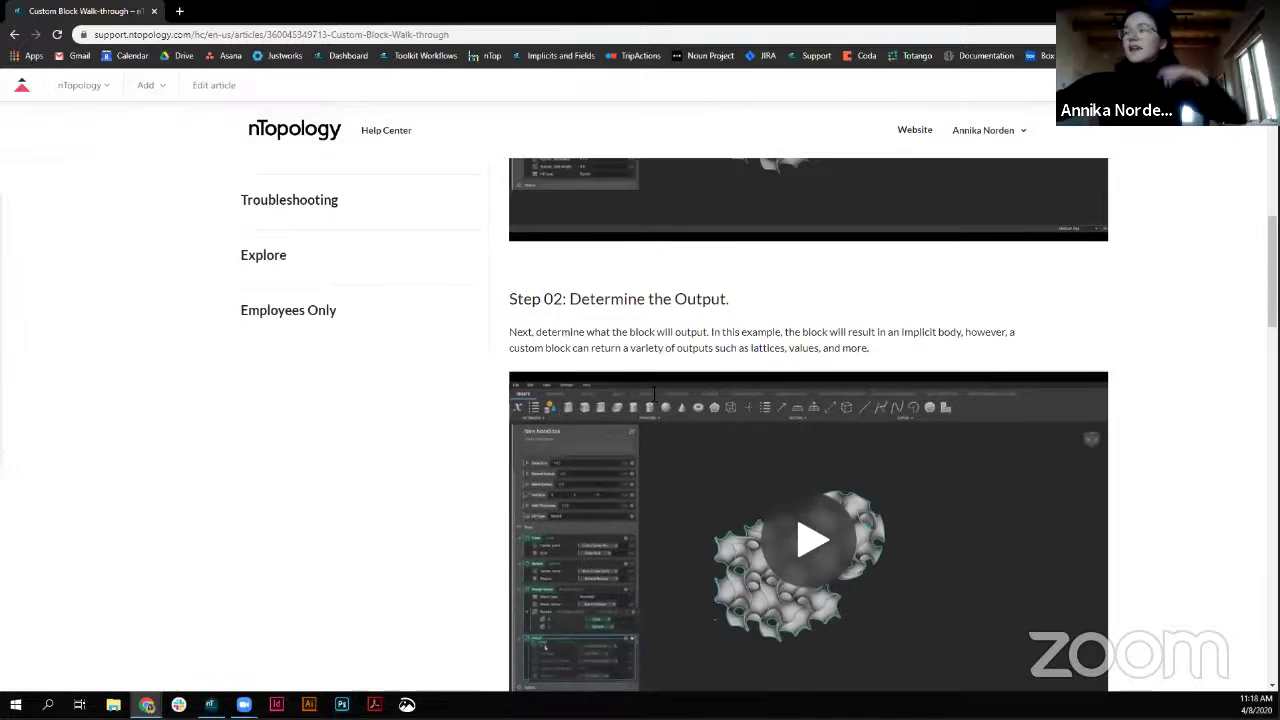
scroll(814, 574, "up", 12)
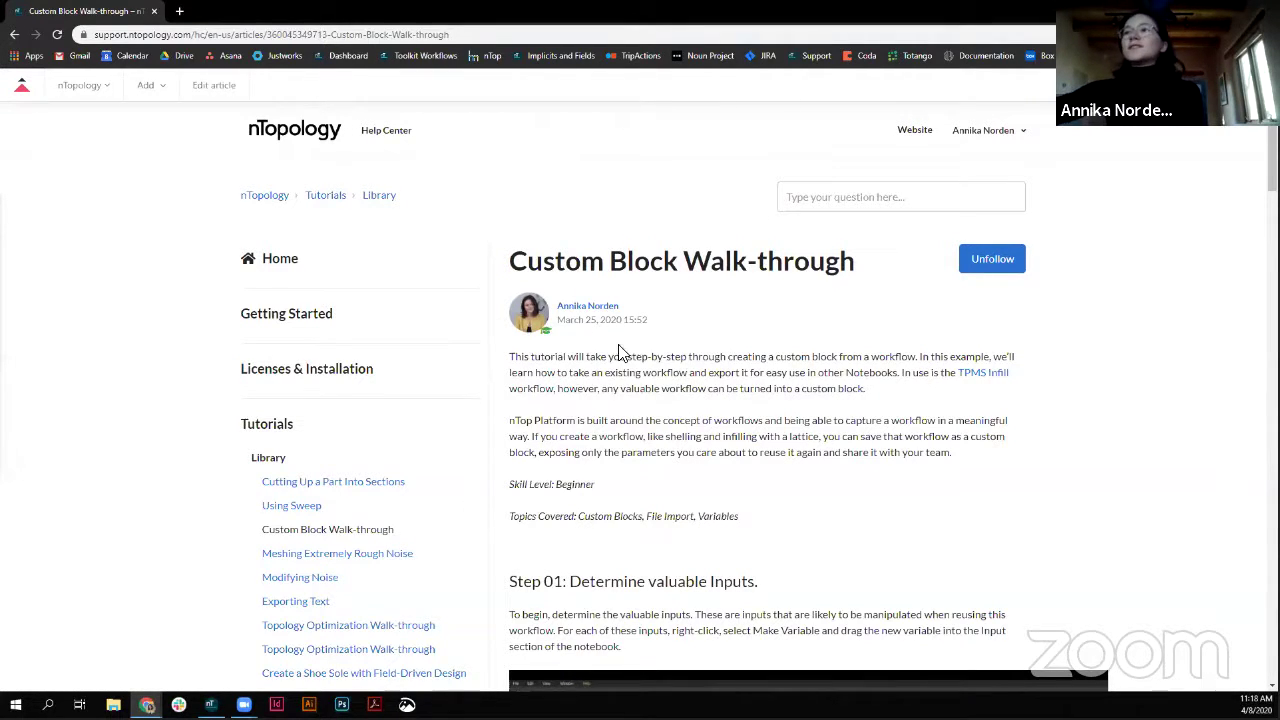
scroll(491, 366, "down", 2)
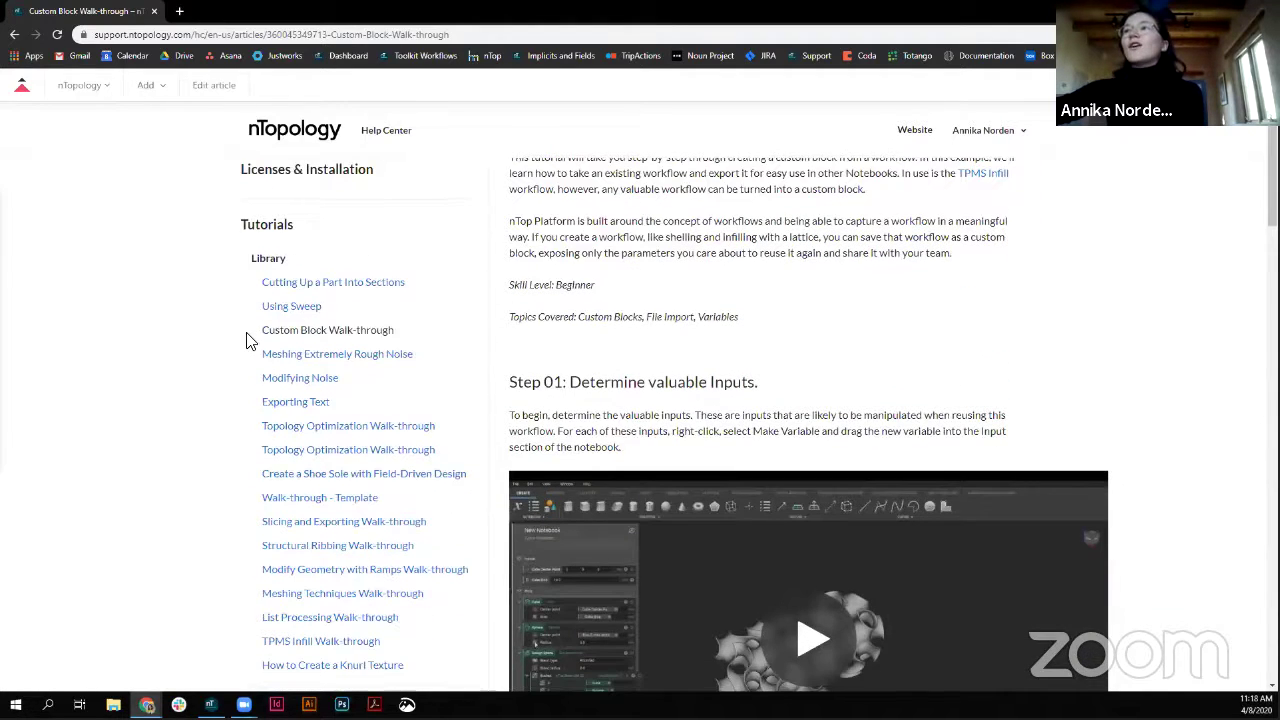
scroll(234, 331, "up", 2)
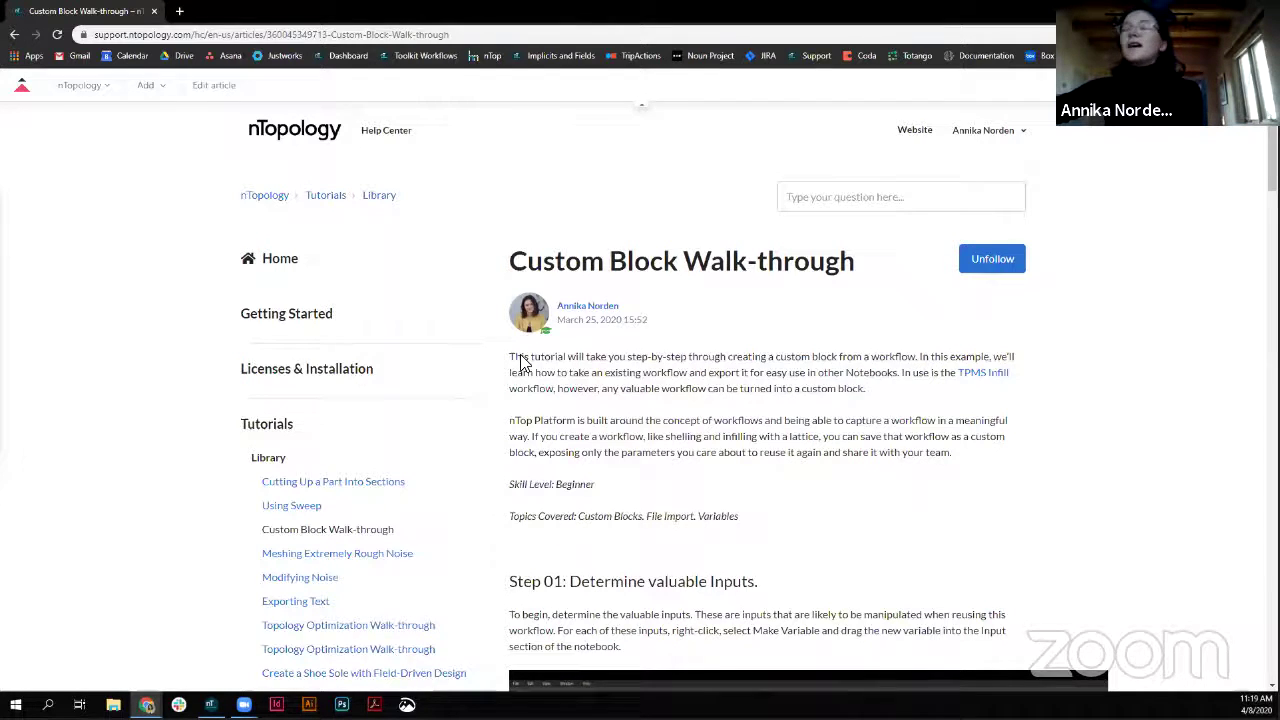
- Switch back to nTop and deselect the Supported Part block
key("alt+Tab")
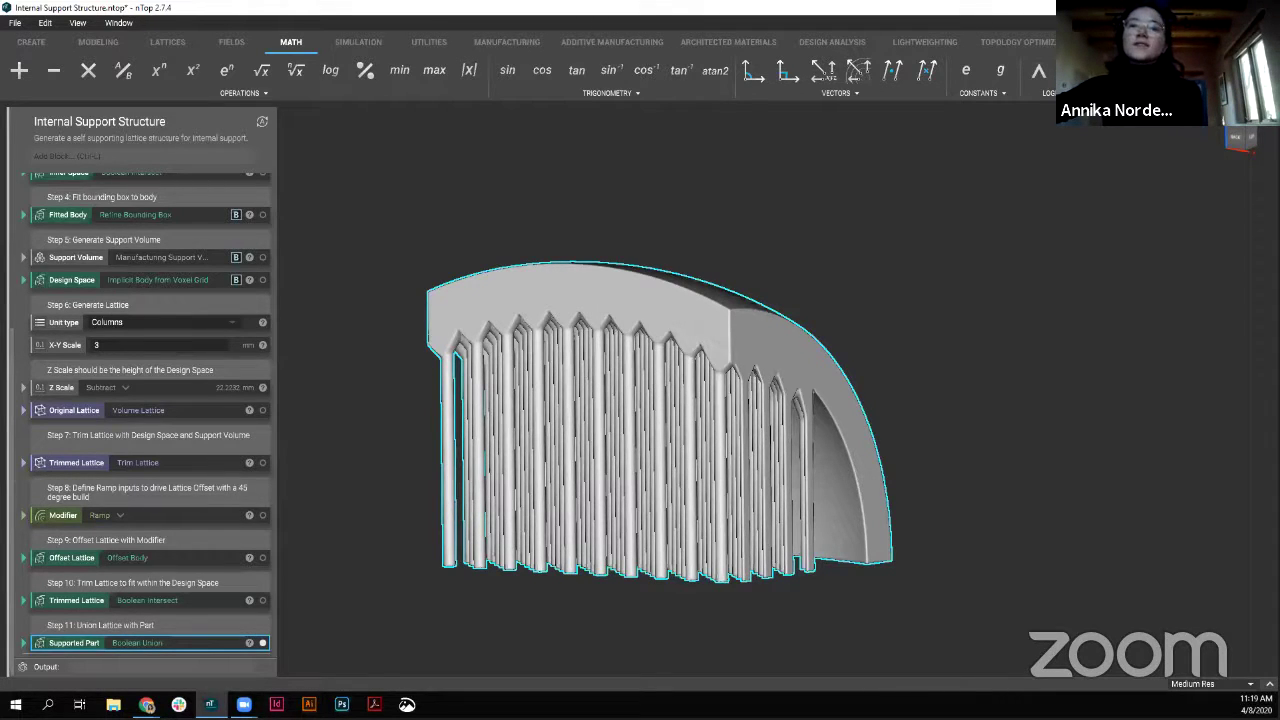
left_click(940, 287)
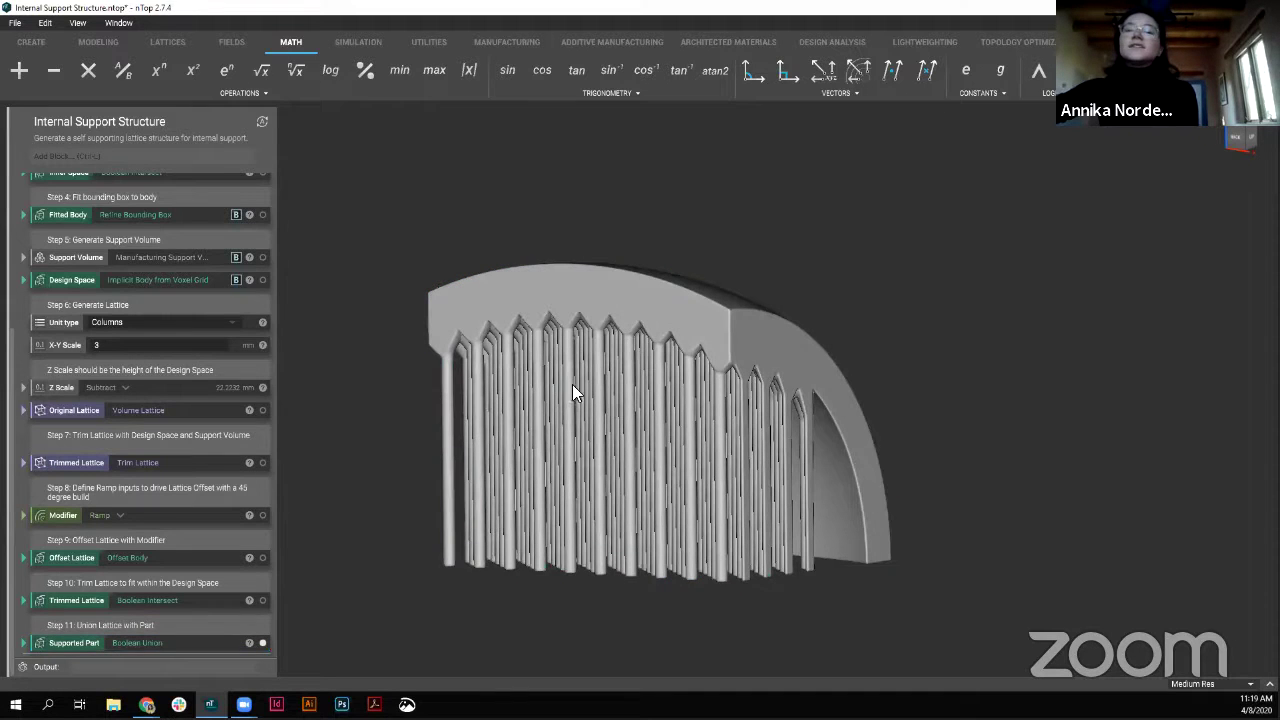